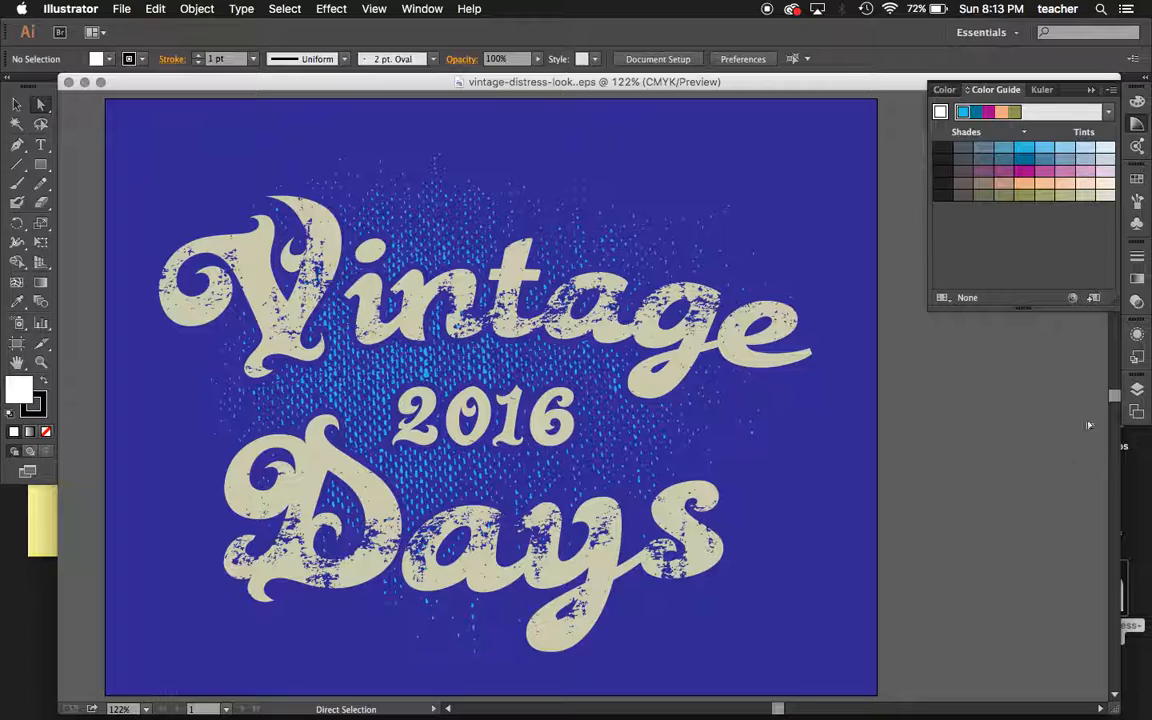
# Step: Toggle the visibility of Layer 1 and Layer 2 to examine how the lettering and its distressed backing are built up
pyautogui.click(1138, 388)
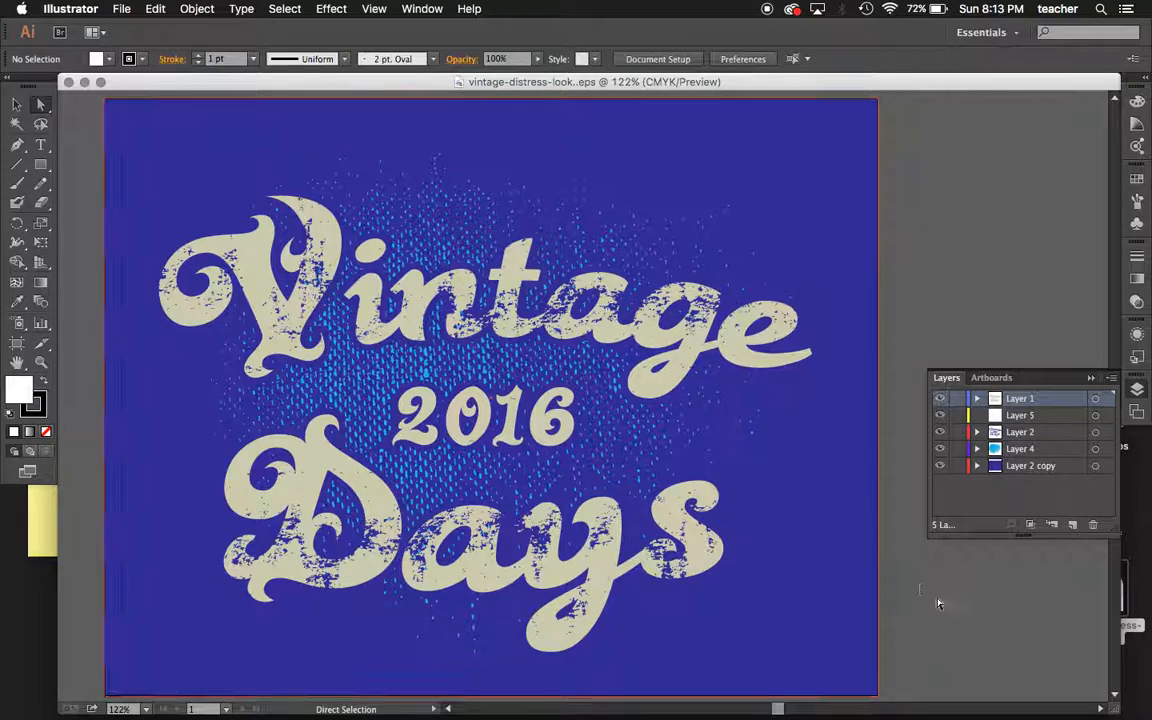
pyautogui.click(940, 399)
pyautogui.click(940, 399)
pyautogui.click(940, 399)
pyautogui.click(940, 399)
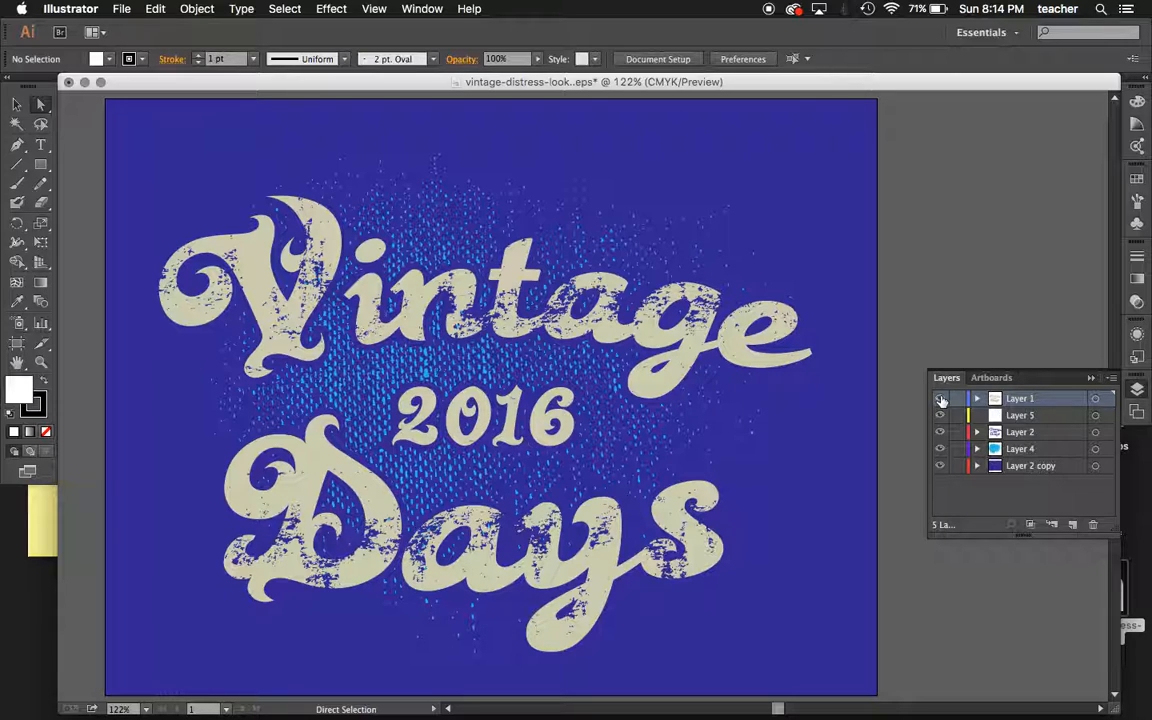
pyautogui.click(940, 399)
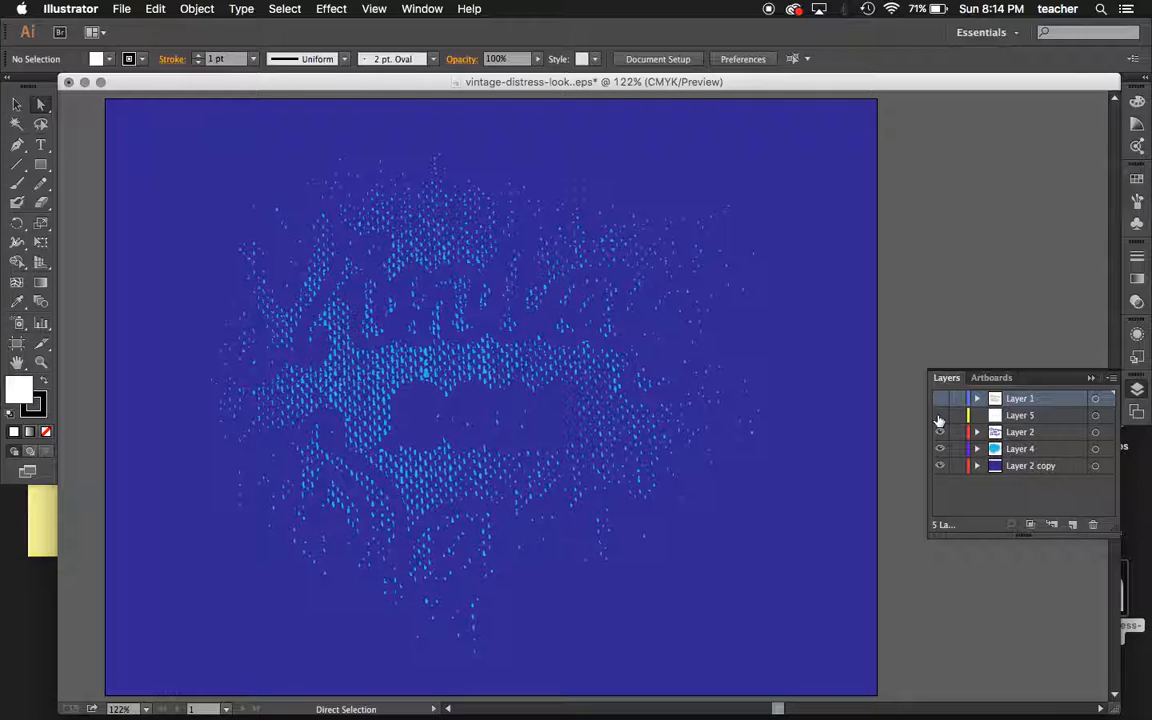
pyautogui.click(940, 432)
pyautogui.click(940, 432)
pyautogui.click(940, 432)
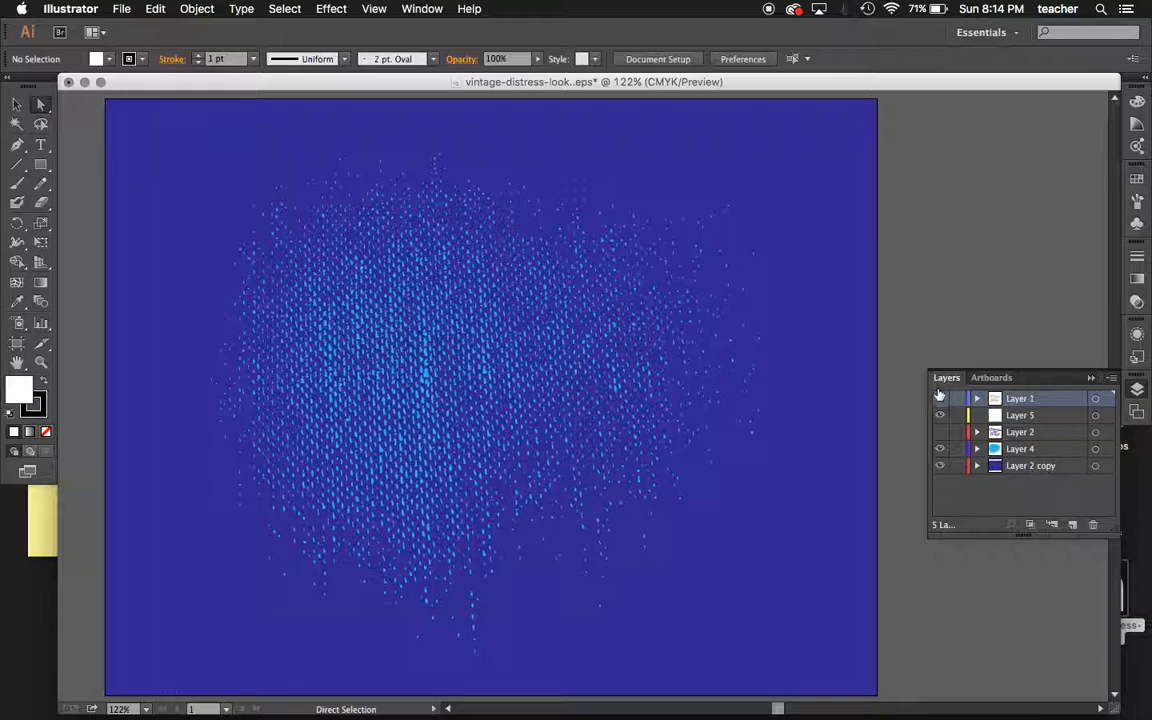
pyautogui.click(940, 432)
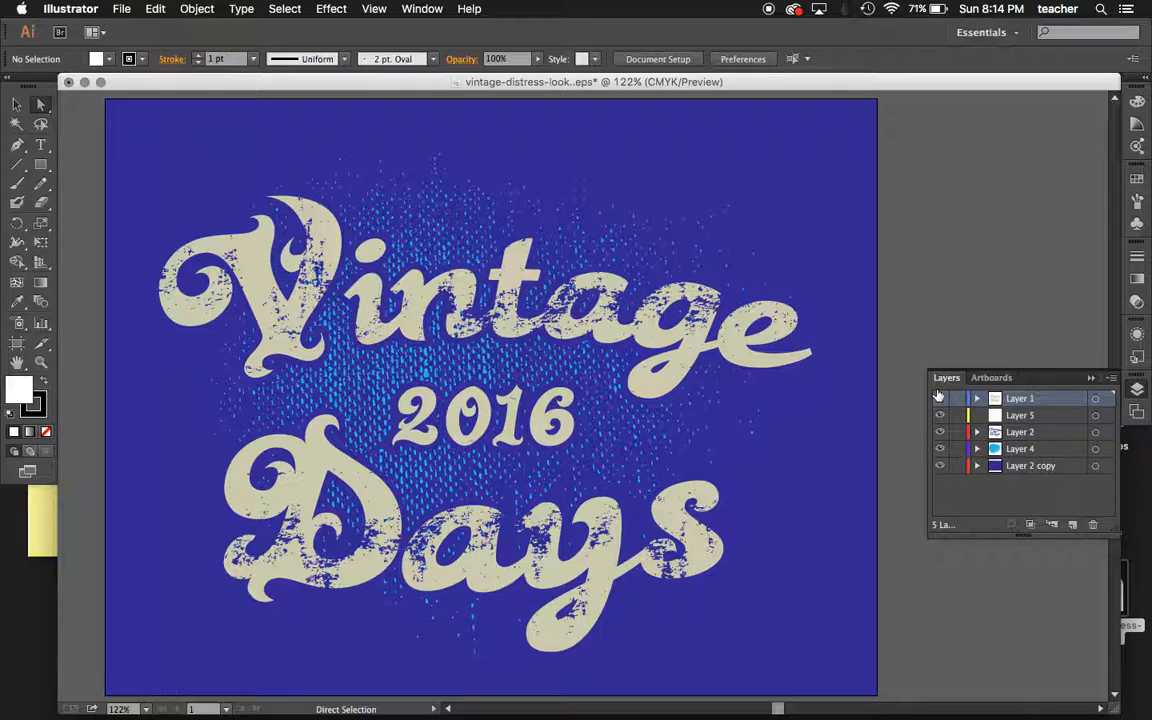
# Step: Hide the lettering layers and toggle Layer 4 to examine the blue background texture, and show all layers again
pyautogui.click(939, 399)
pyautogui.click(939, 432)
pyautogui.click(939, 415)
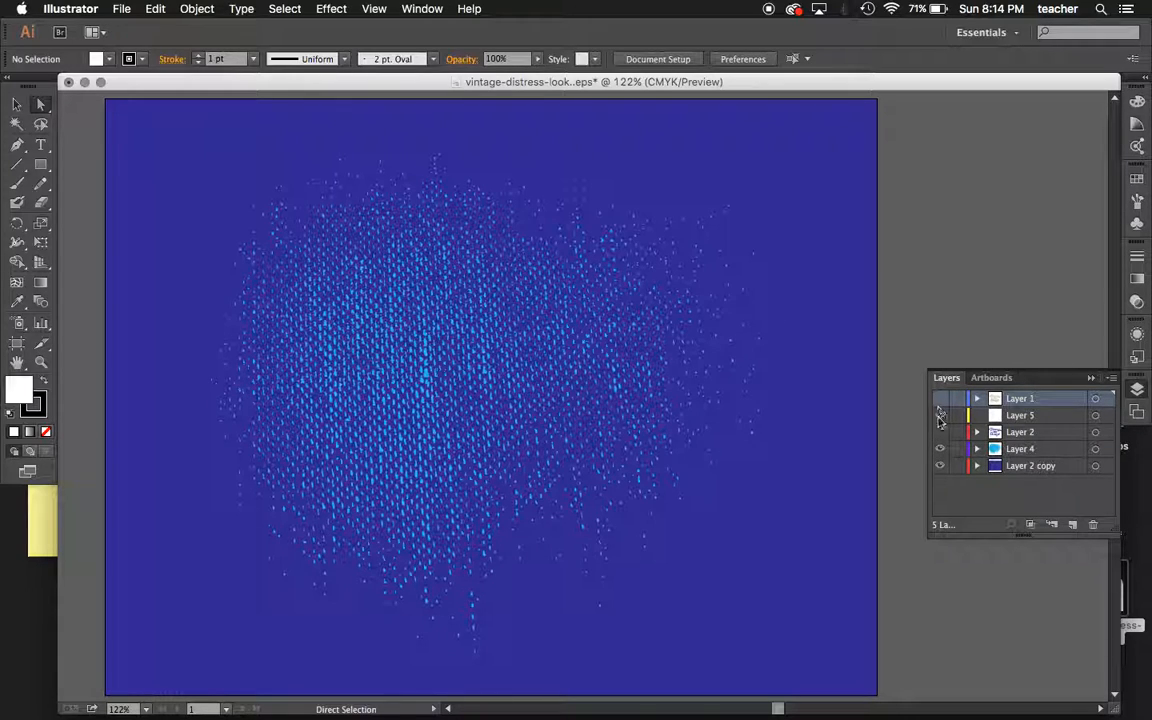
pyautogui.click(939, 451)
pyautogui.click(939, 451)
pyautogui.click(939, 452)
pyautogui.click(939, 452)
pyautogui.click(939, 452)
pyautogui.click(939, 452)
pyautogui.click(939, 398)
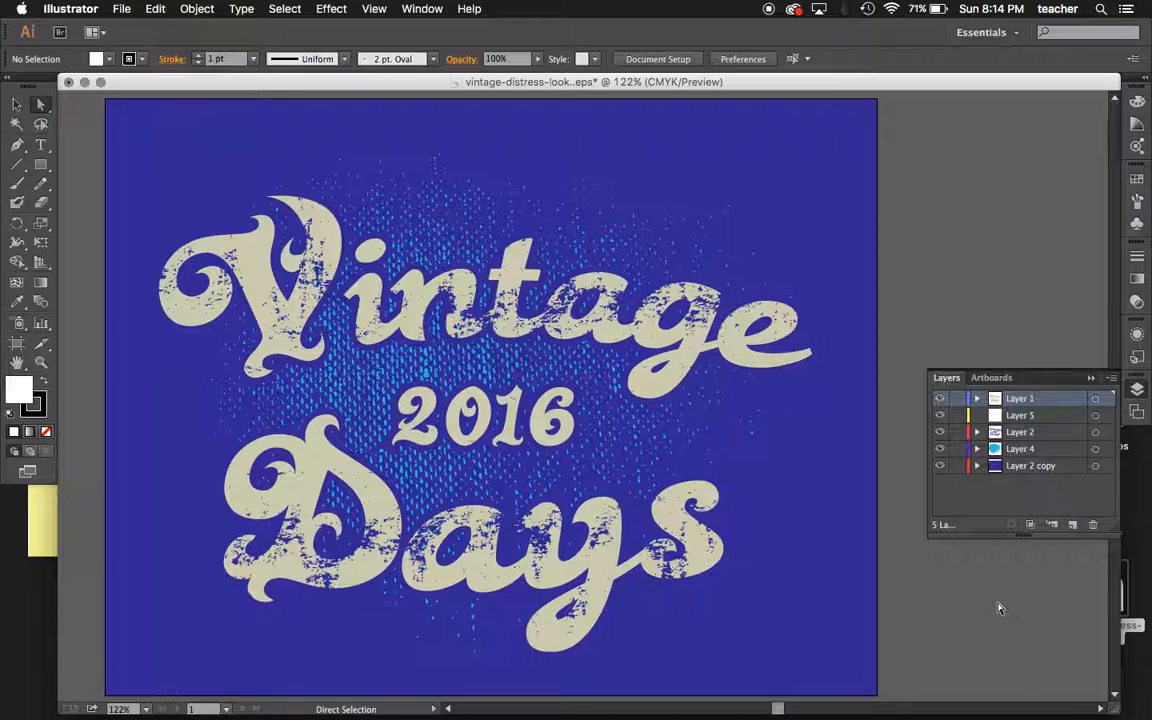
# Step: Close the vintage-distress-look artwork without saving and create a new CMYK document 10 in wide and 10 in high
pyautogui.click(68, 83)
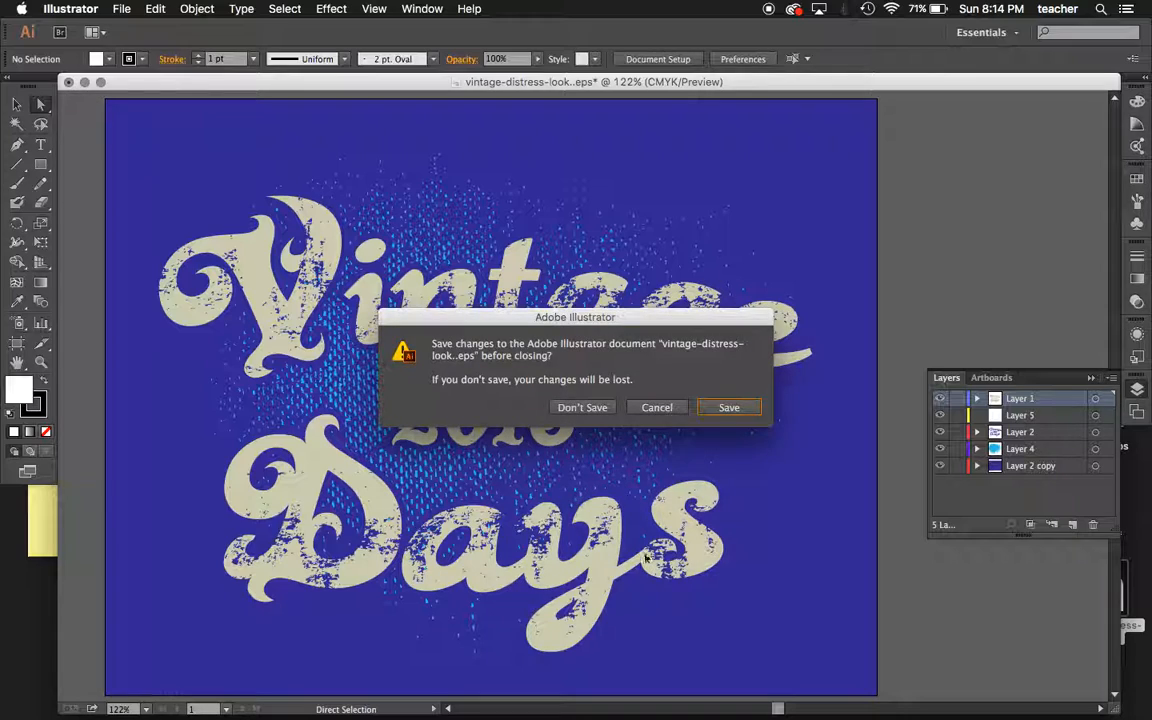
pyautogui.click(578, 408)
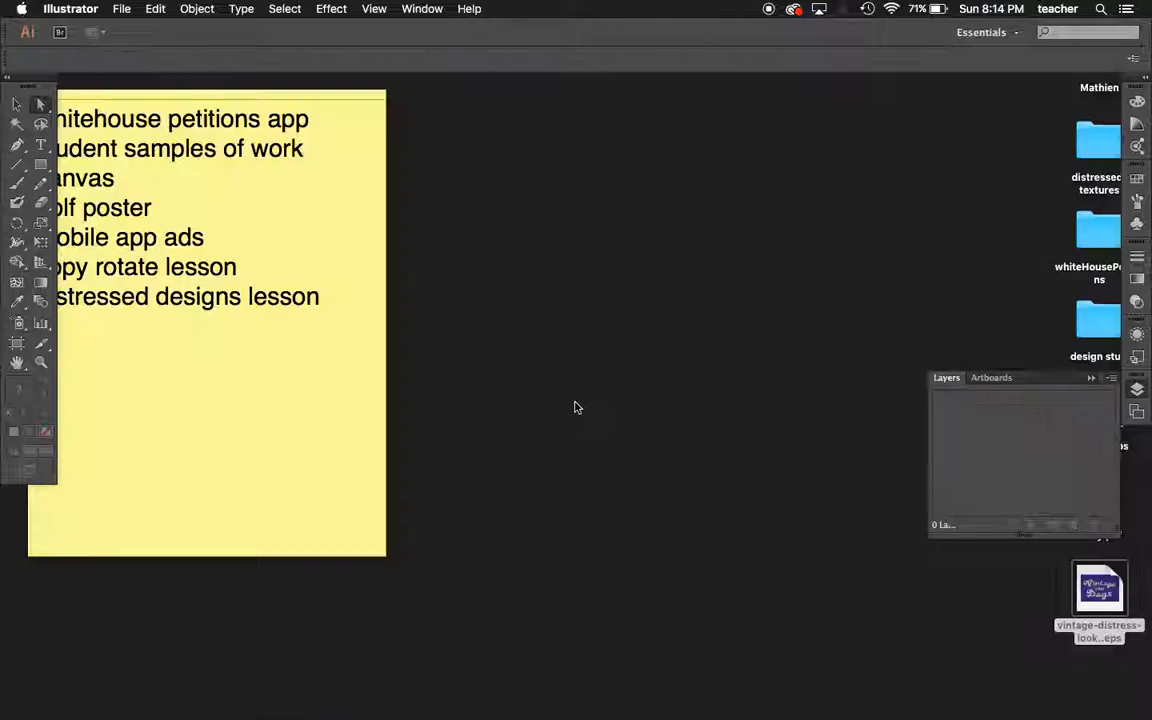
pyautogui.click(122, 9)
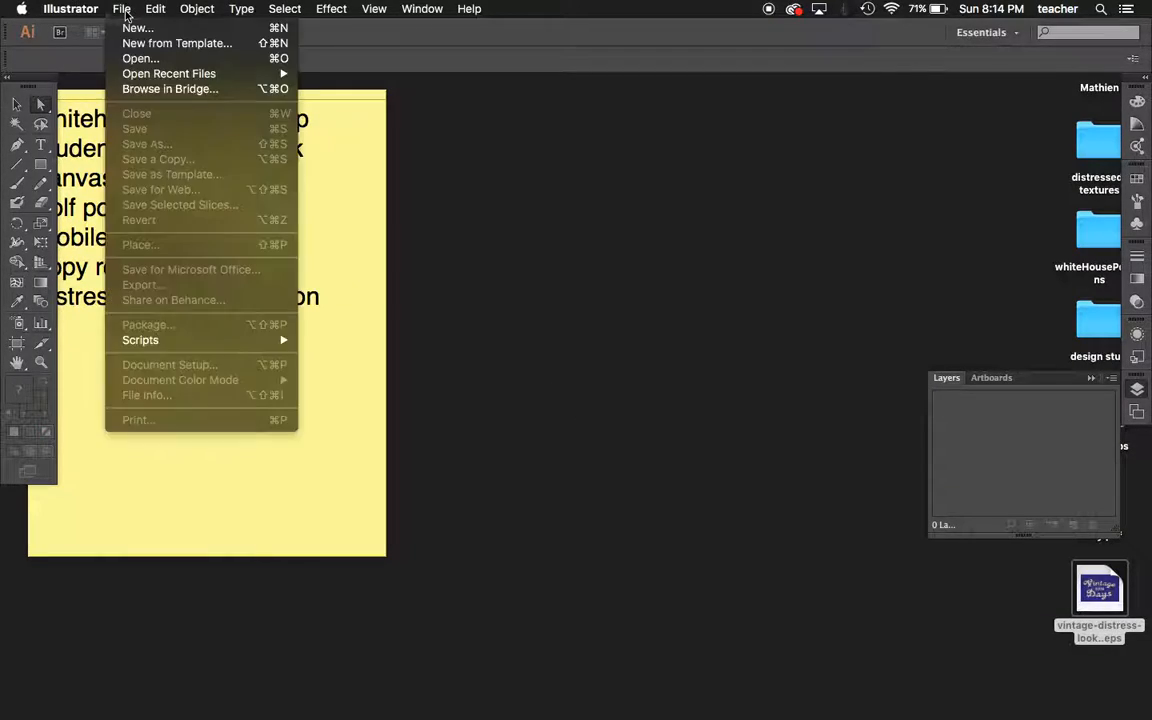
pyautogui.click(128, 29)
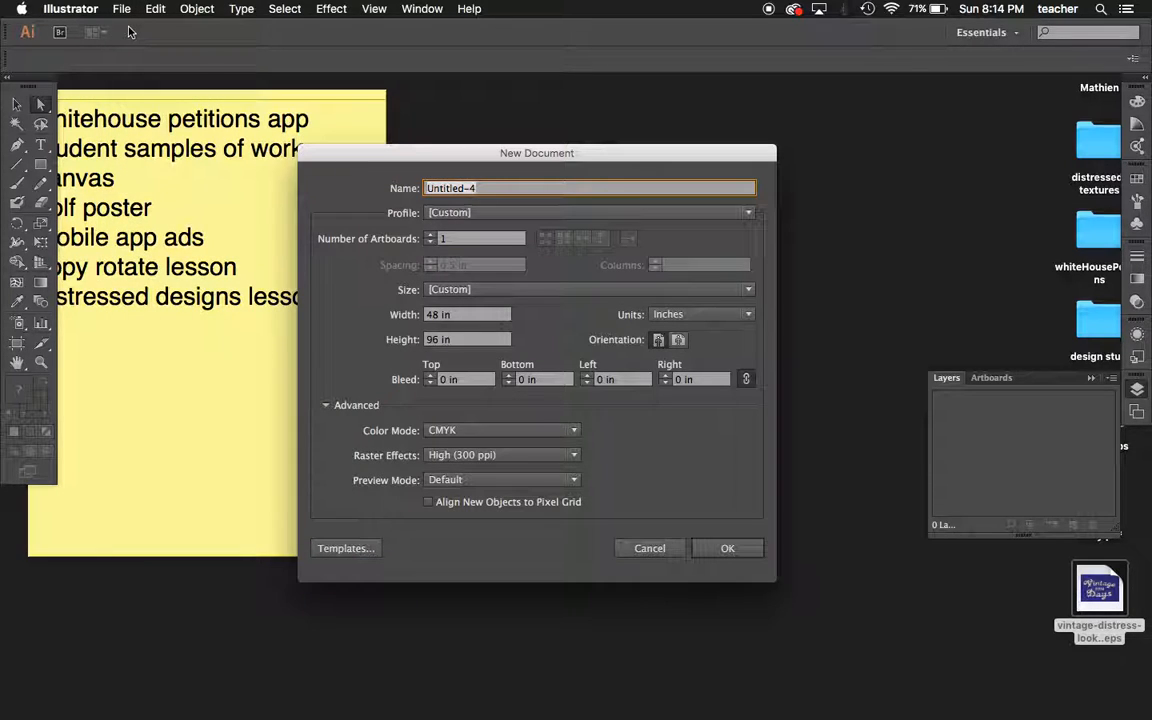
pyautogui.click(466, 314)
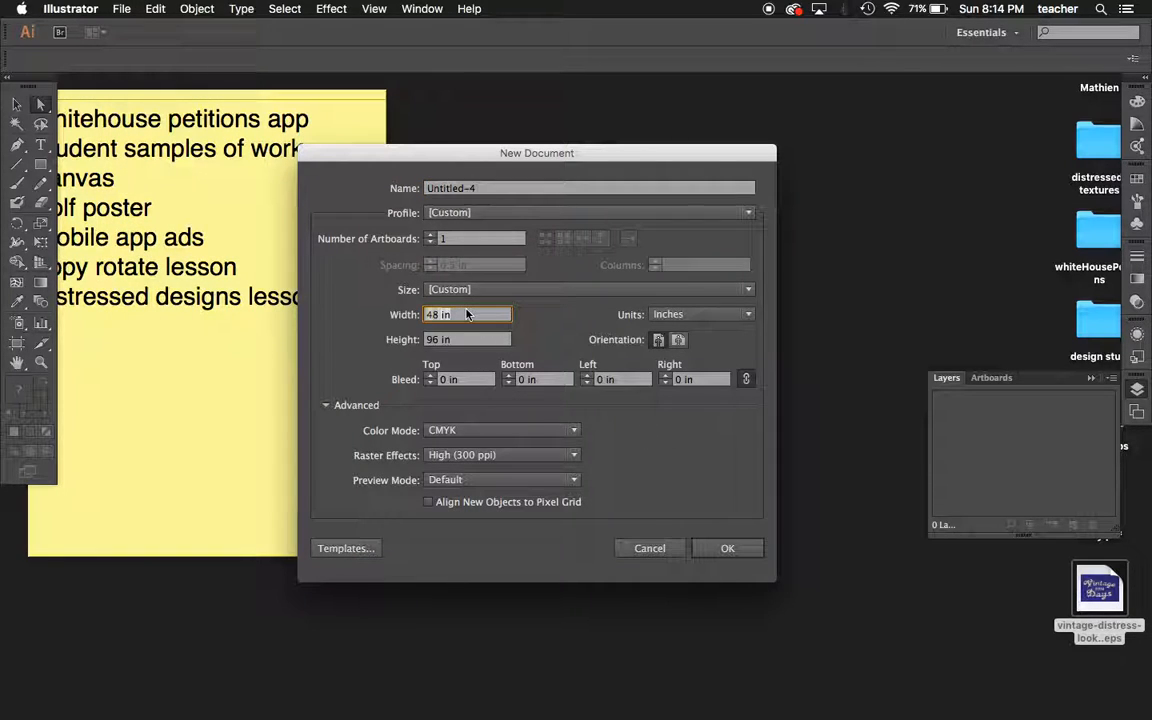
pyautogui.write('10')
pyautogui.press('Tab')
pyautogui.write('10')
pyautogui.press('Tab')
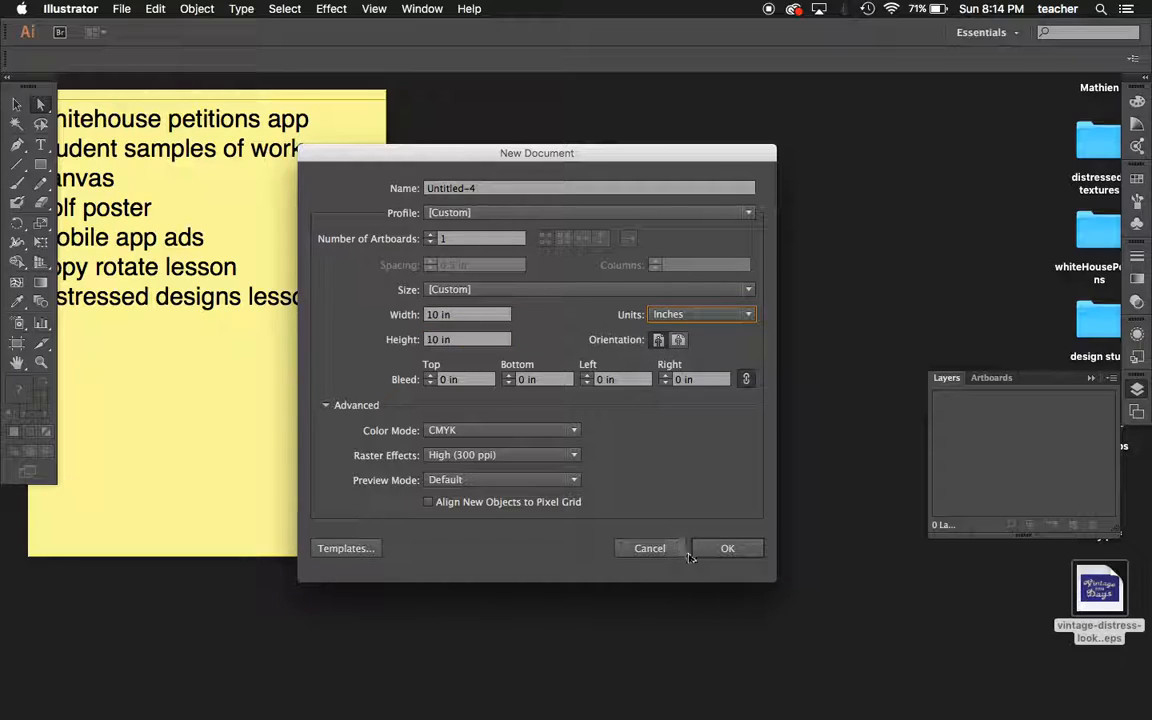
pyautogui.click(724, 549)
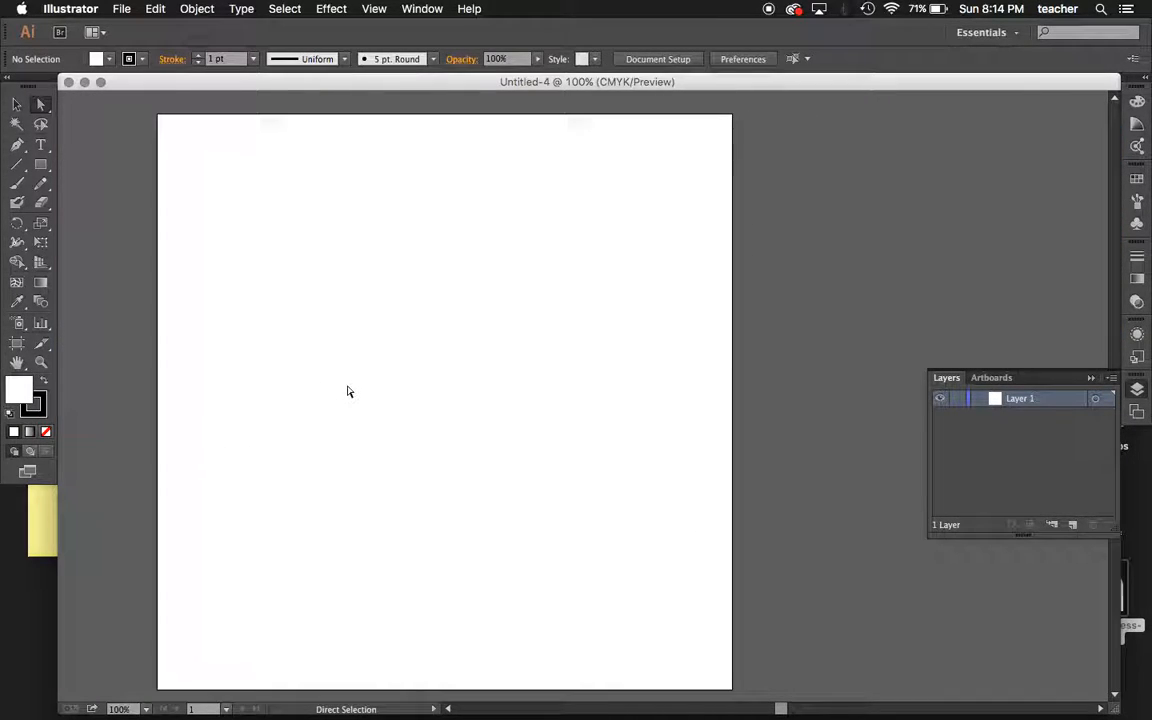
# Step: Add the text "Distressed" to the artboard and scale it up to about 96 pt
pyautogui.press('t')
pyautogui.click(264, 316)
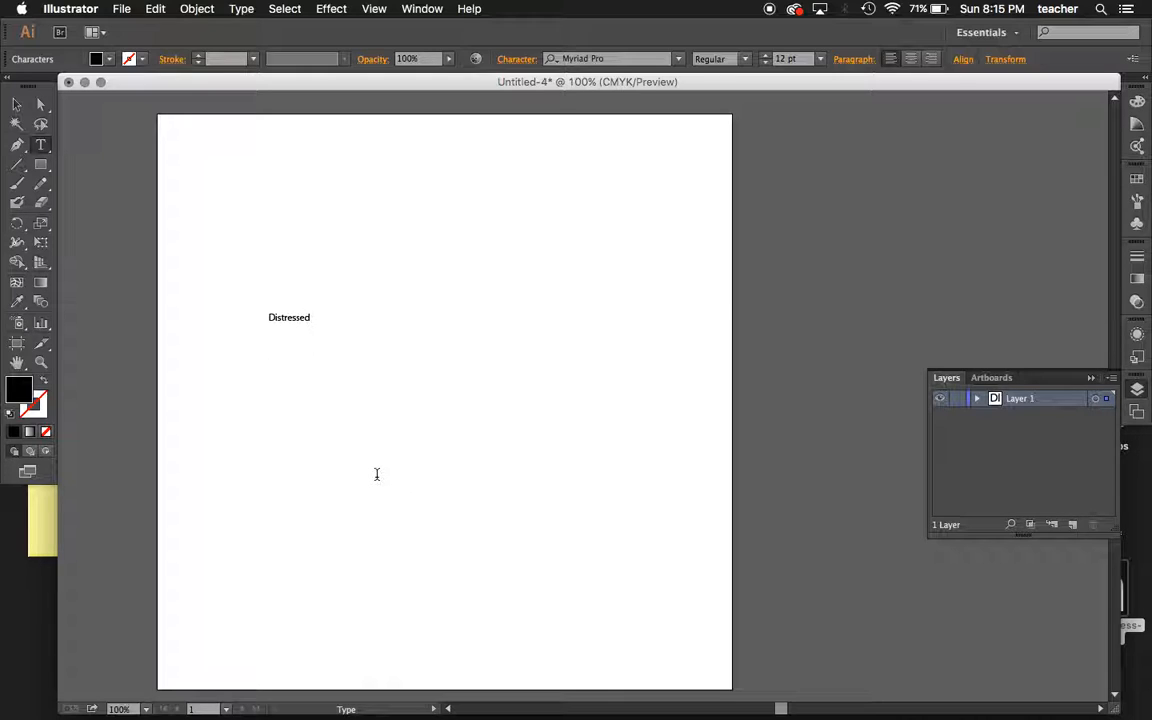
pyautogui.click(17, 104)
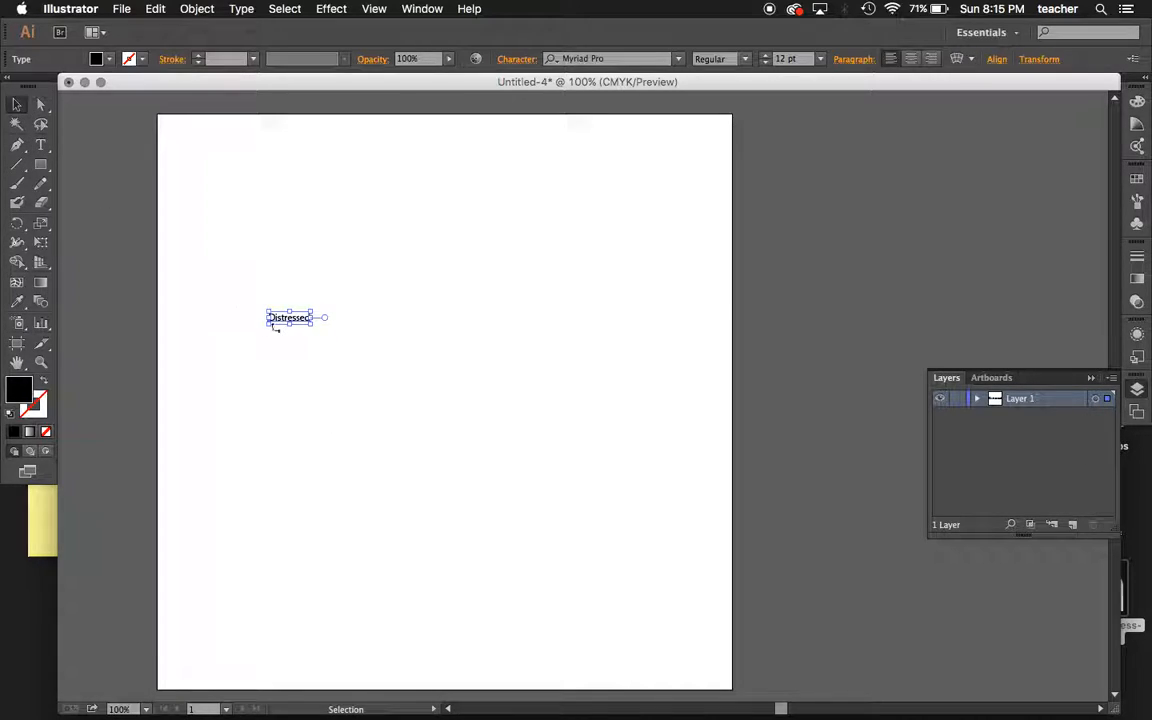
pyautogui.moveTo(312, 325); pyautogui.dragTo(600, 590)
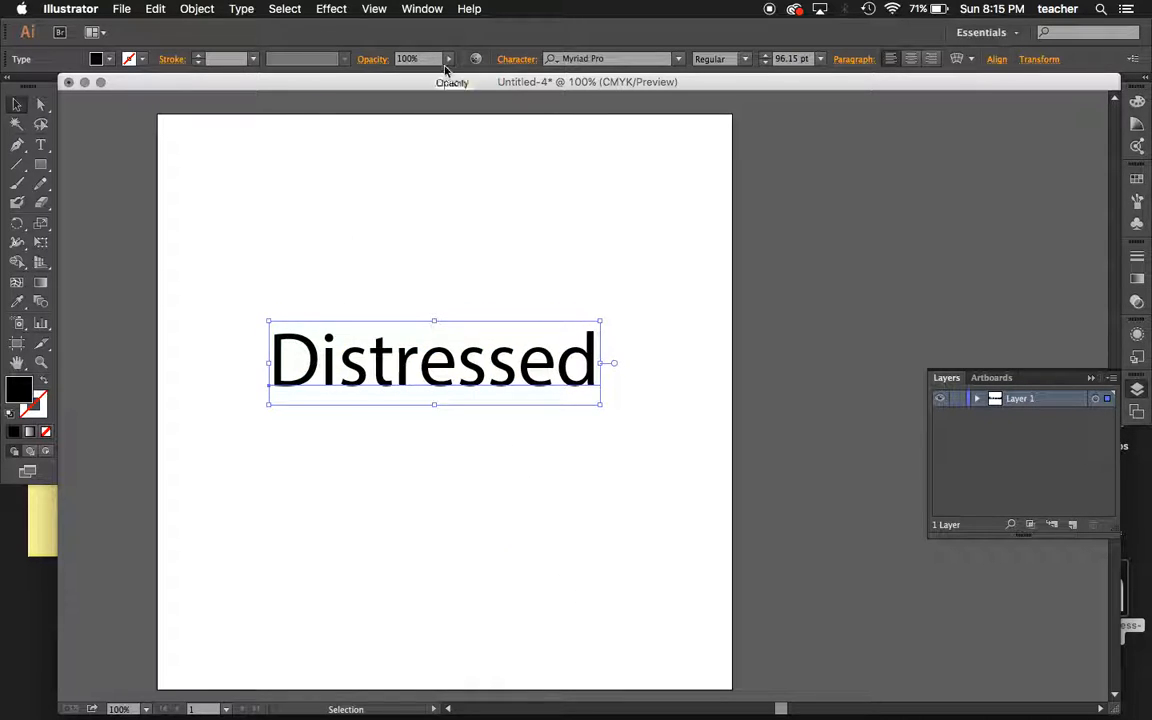
# Step: Set the font of the "Distressed" text to Black Rose
pyautogui.click(643, 59)
pyautogui.write('bla')
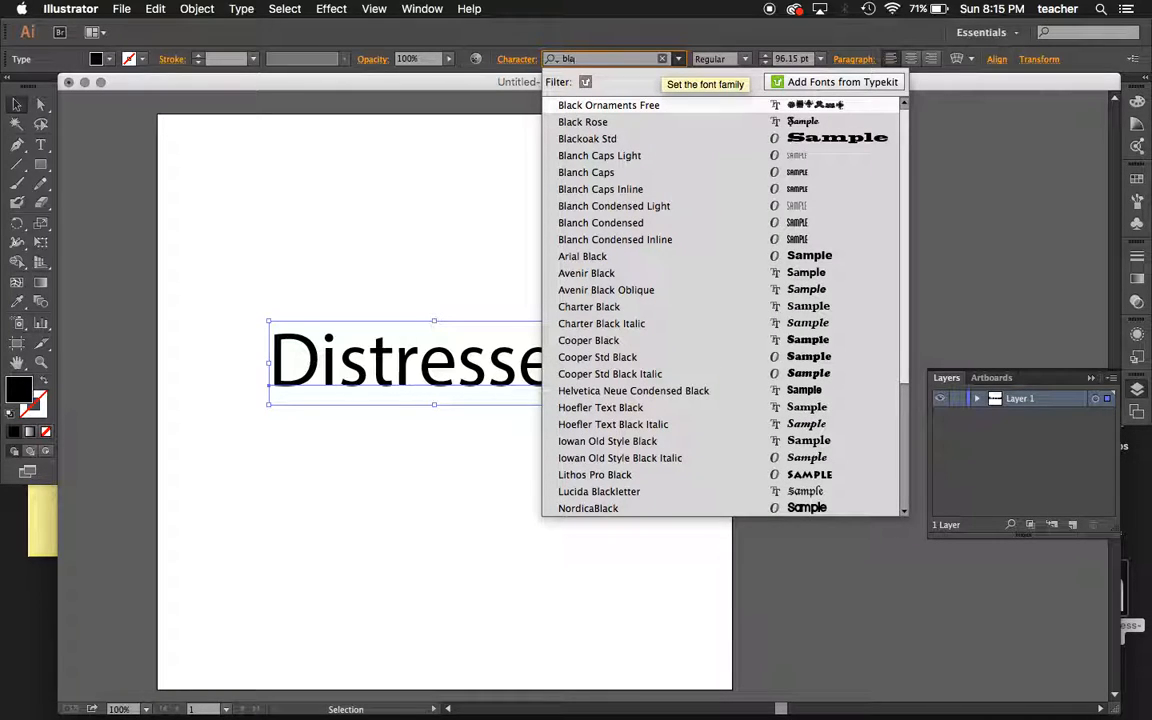
pyautogui.press('Down')
pyautogui.press('Return')
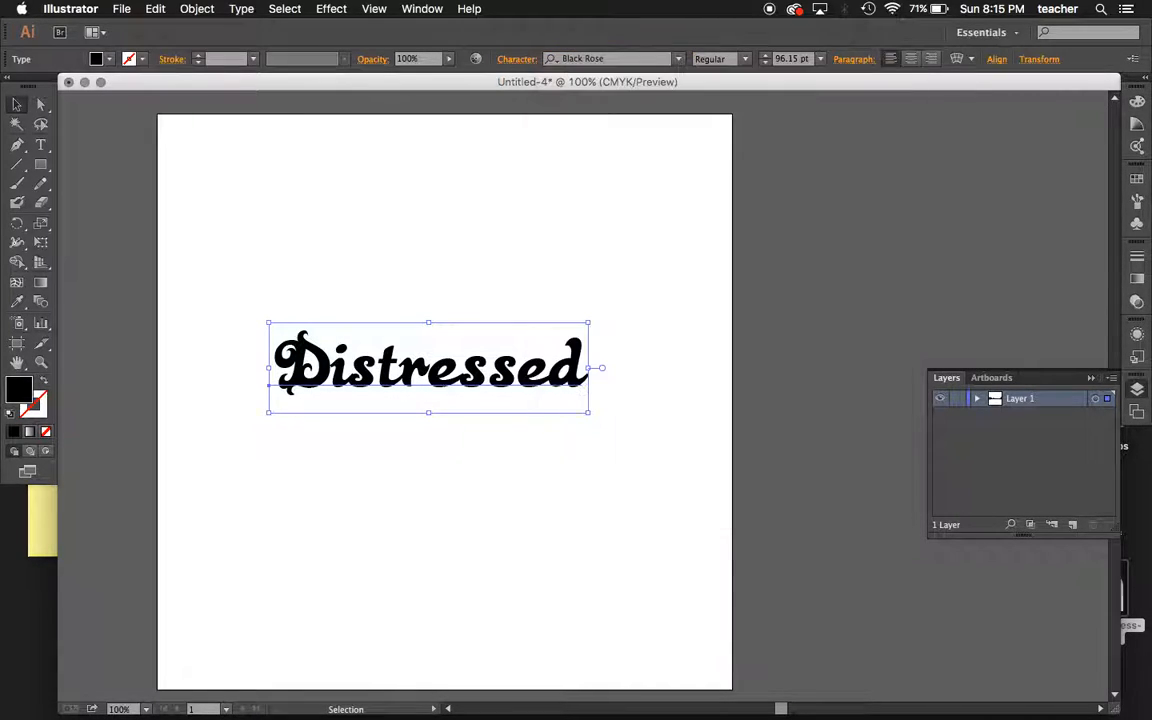
# Step: Enlarge the "Distressed" text to about 116 pt and reposition it near the middle of the artboard
pyautogui.click(356, 234)
pyautogui.click(540, 385)
pyautogui.moveTo(588, 413); pyautogui.dragTo(617, 455)
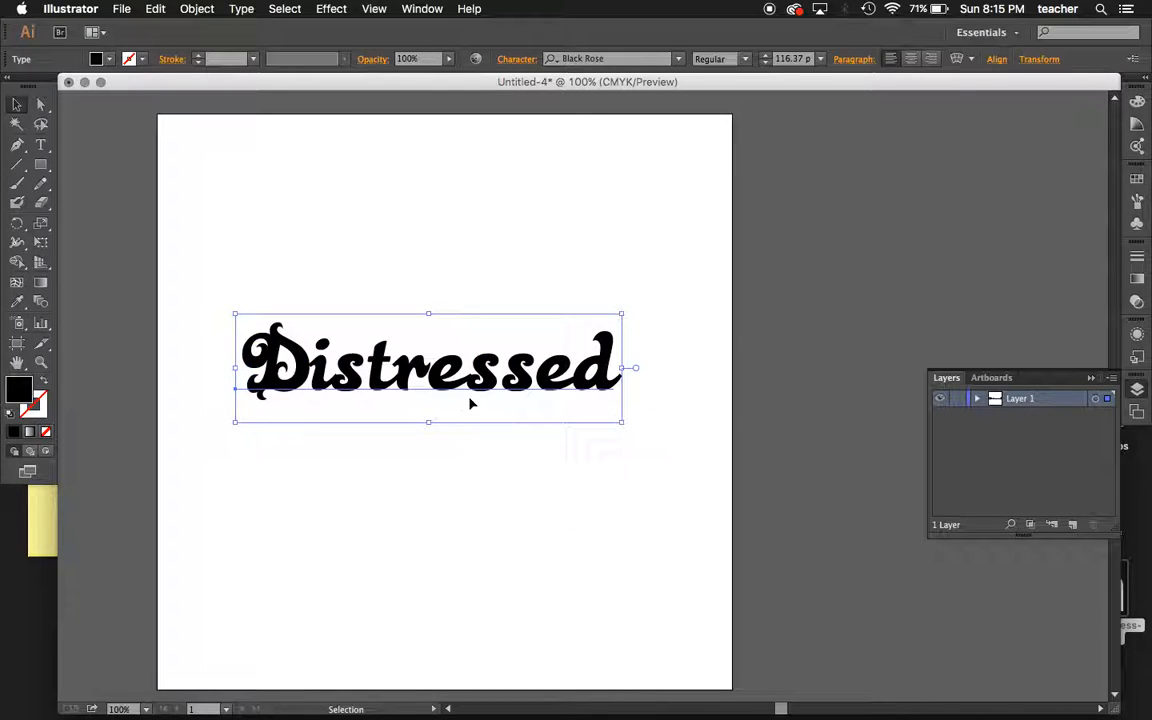
pyautogui.moveTo(472, 360)
pyautogui.mouseDown()
pyautogui.moveTo(494, 424)
pyautogui.moveTo(488, 374)
pyautogui.mouseUp()
pyautogui.click(496, 528)
pyautogui.click(447, 388)
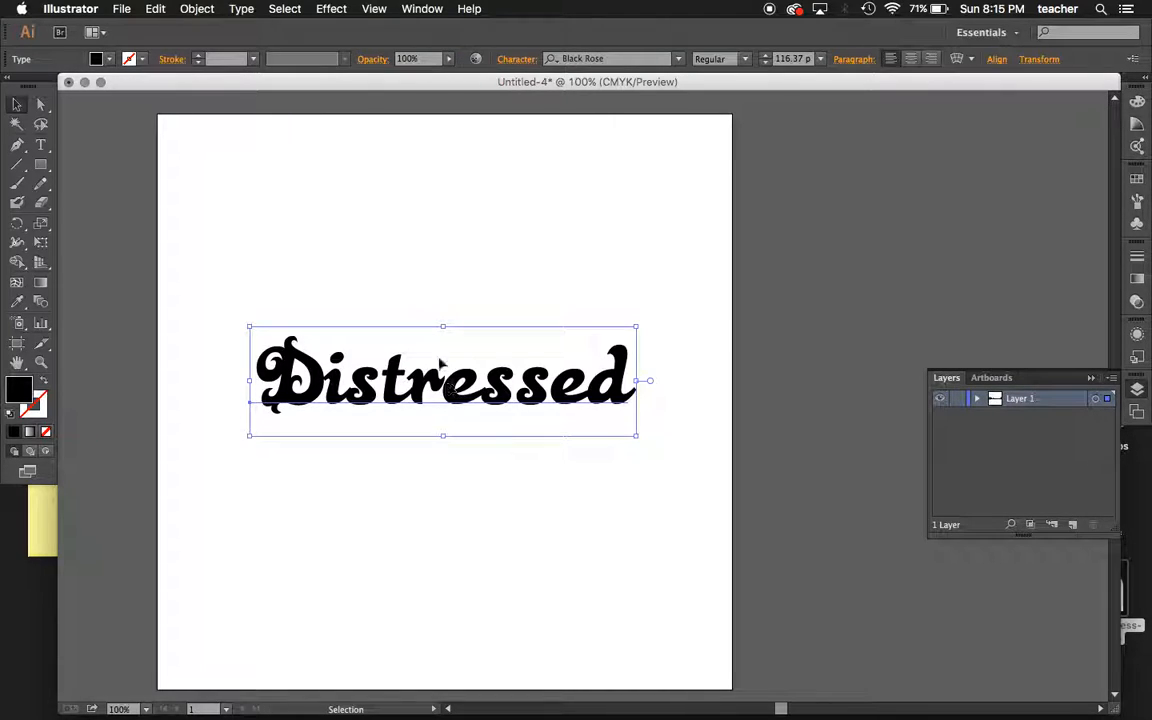
# Step: Apply a horizontal Arc Upper warp with a 38% bend to the "Distressed" text
pyautogui.click(241, 8)
pyautogui.moveTo(331, 8)
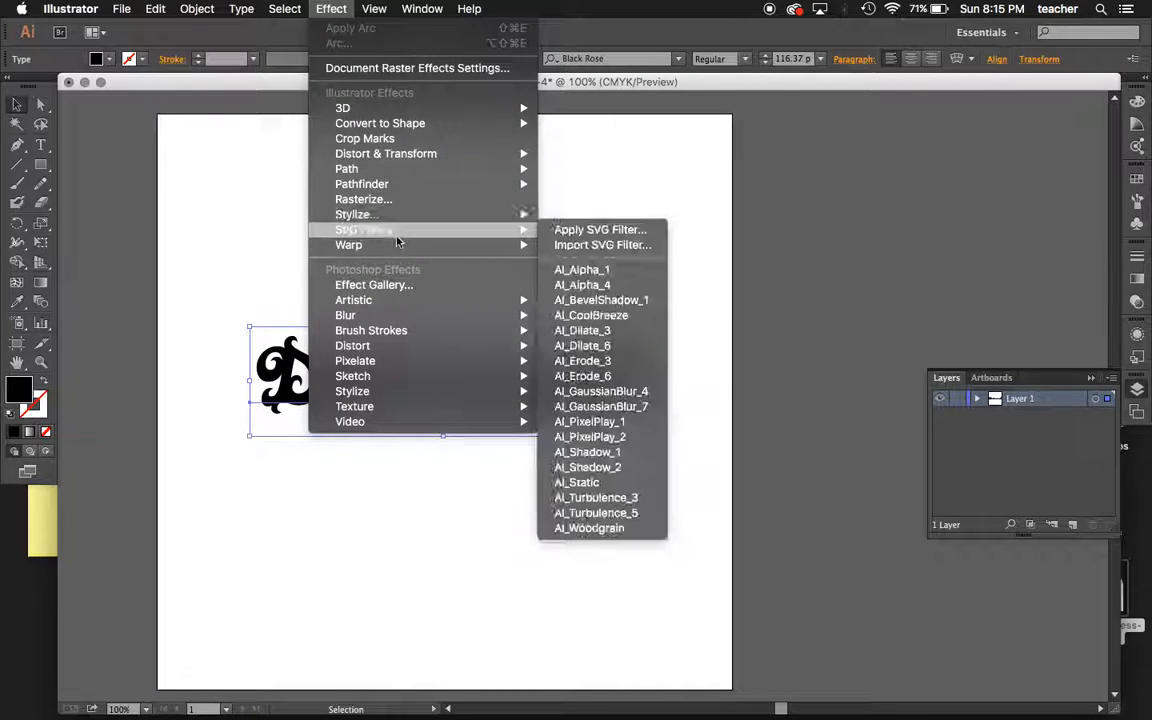
pyautogui.moveTo(437, 247)
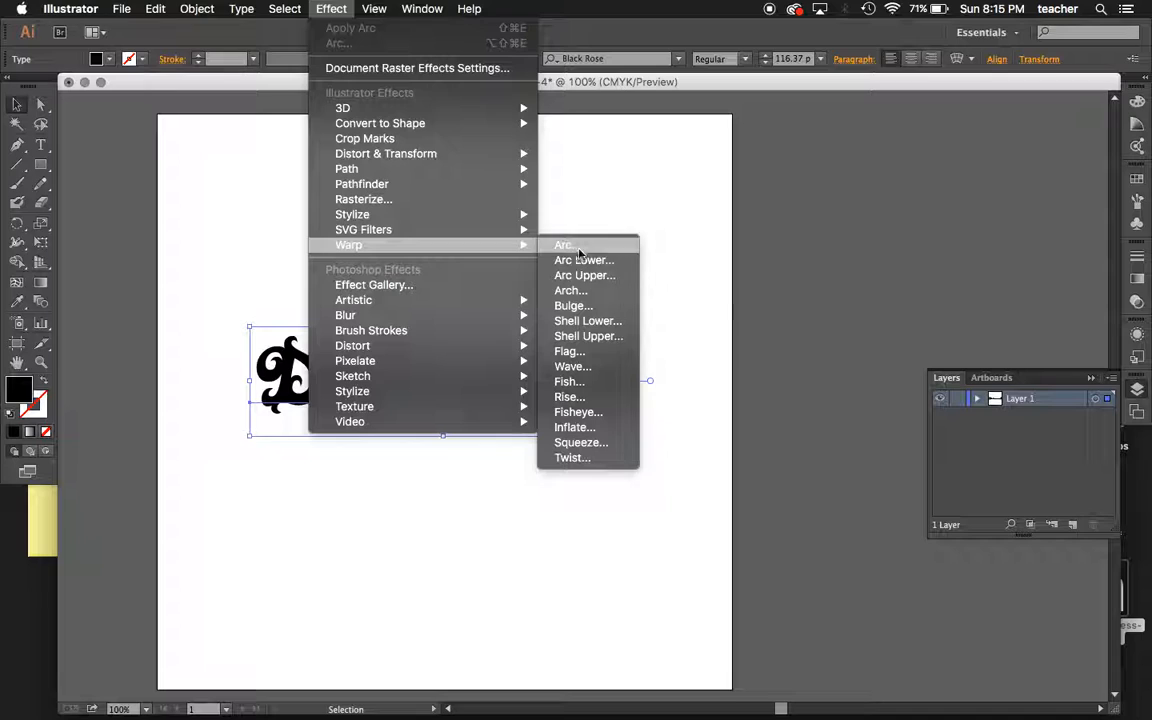
pyautogui.click(580, 311)
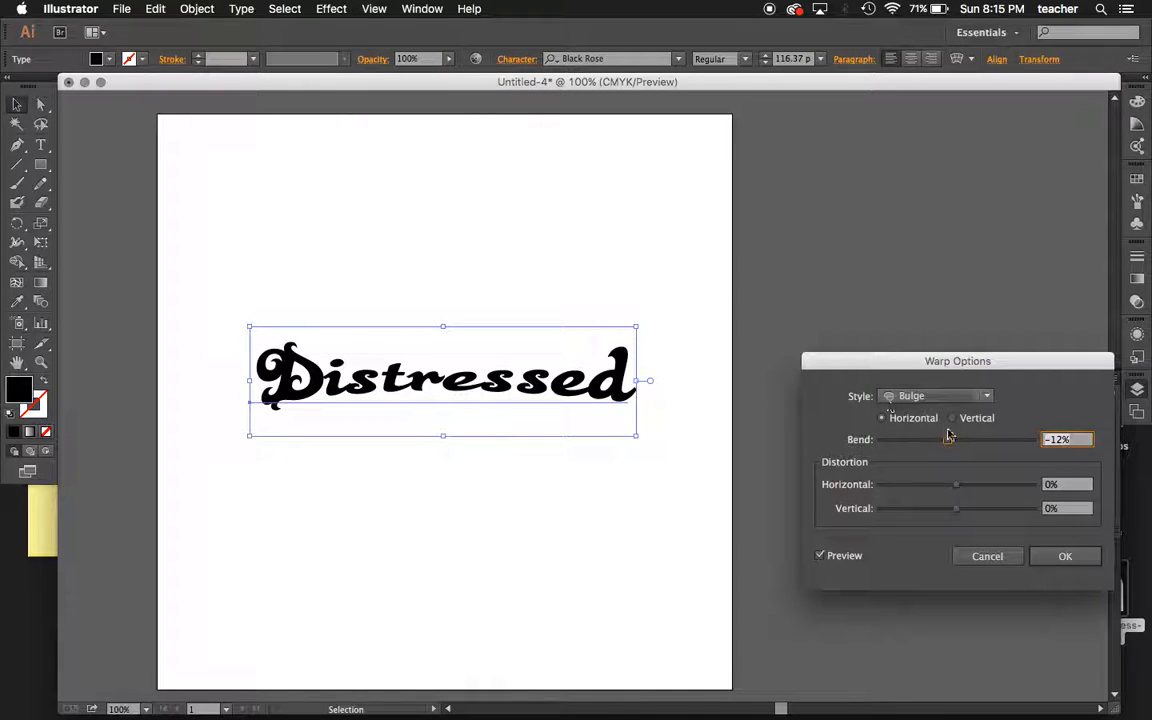
pyautogui.moveTo(950, 442)
pyautogui.mouseDown()
pyautogui.moveTo(992, 442)
pyautogui.moveTo(968, 446)
pyautogui.mouseUp()
pyautogui.click(934, 397)
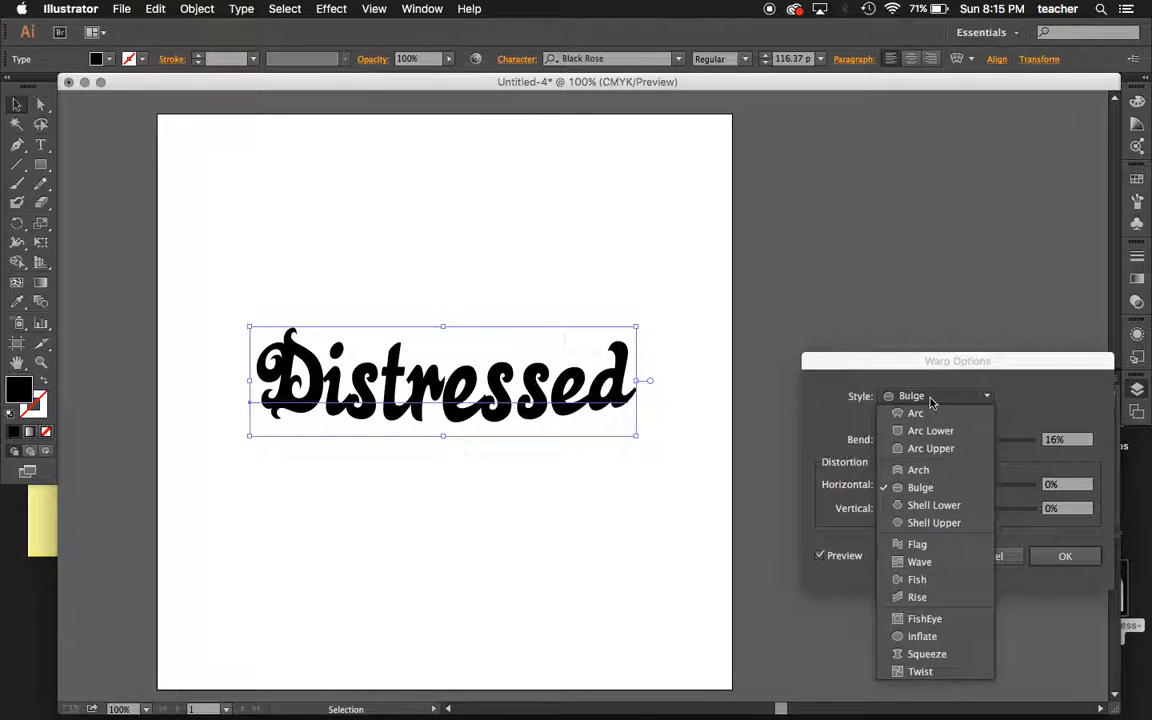
pyautogui.click(946, 447)
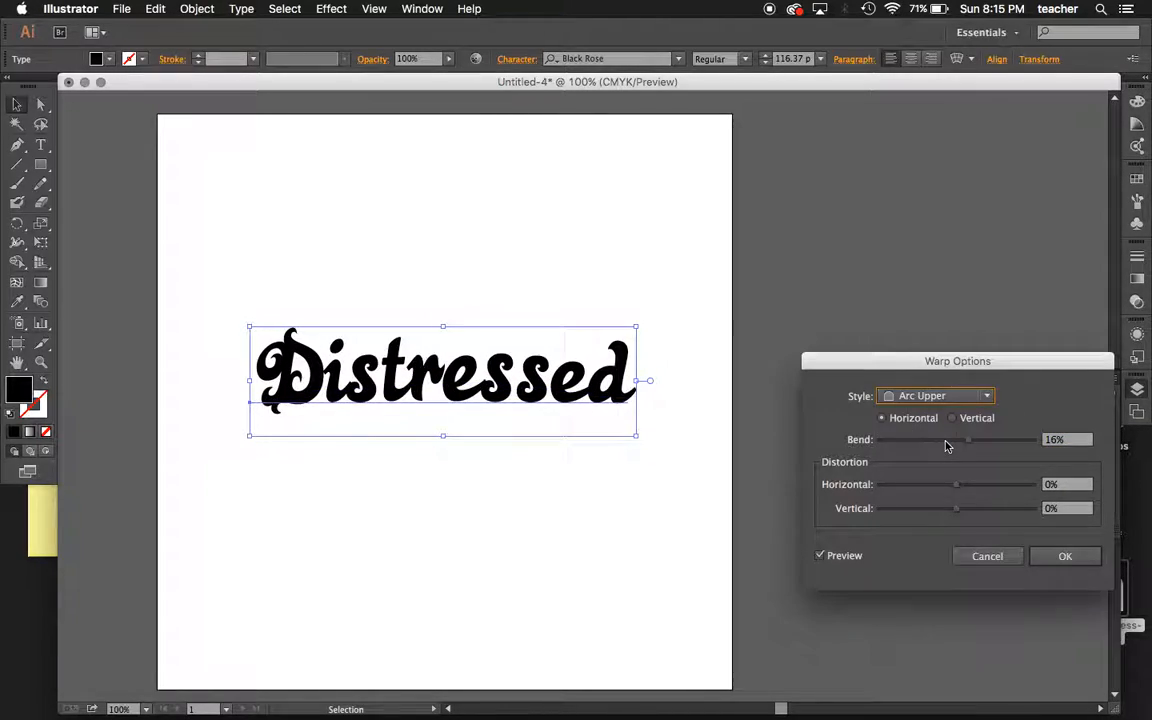
pyautogui.moveTo(983, 441)
pyautogui.mouseDown()
pyautogui.moveTo(994, 450)
pyautogui.moveTo(985, 445)
pyautogui.mouseUp()
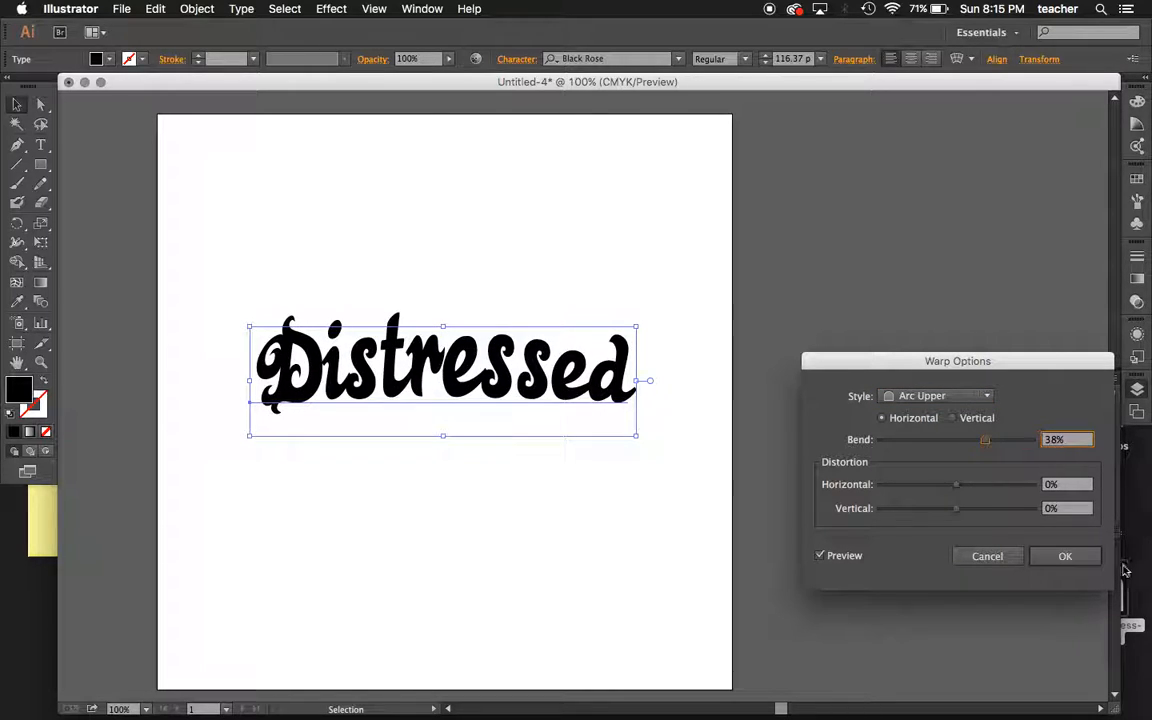
pyautogui.click(1068, 556)
pyautogui.click(600, 495)
# Step: Expand the appearance of the warped "Distressed" text into vector shapes and deselect it
pyautogui.click(545, 385)
pyautogui.click(197, 9)
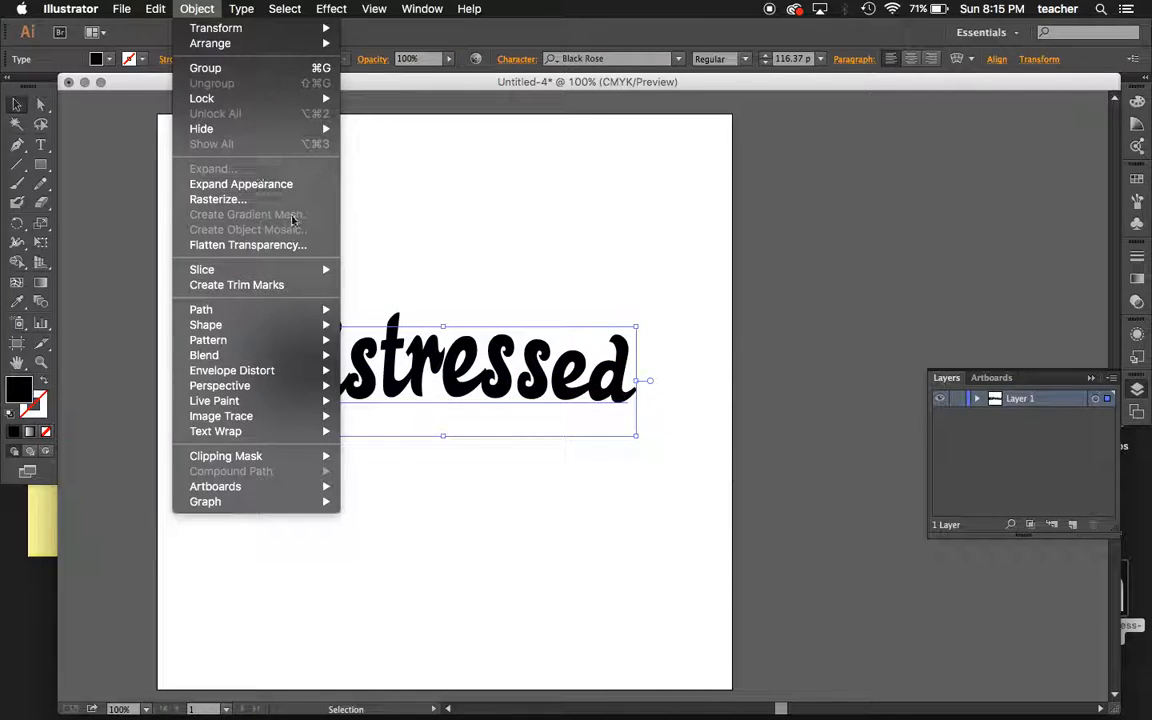
pyautogui.click(285, 185)
pyautogui.click(197, 9)
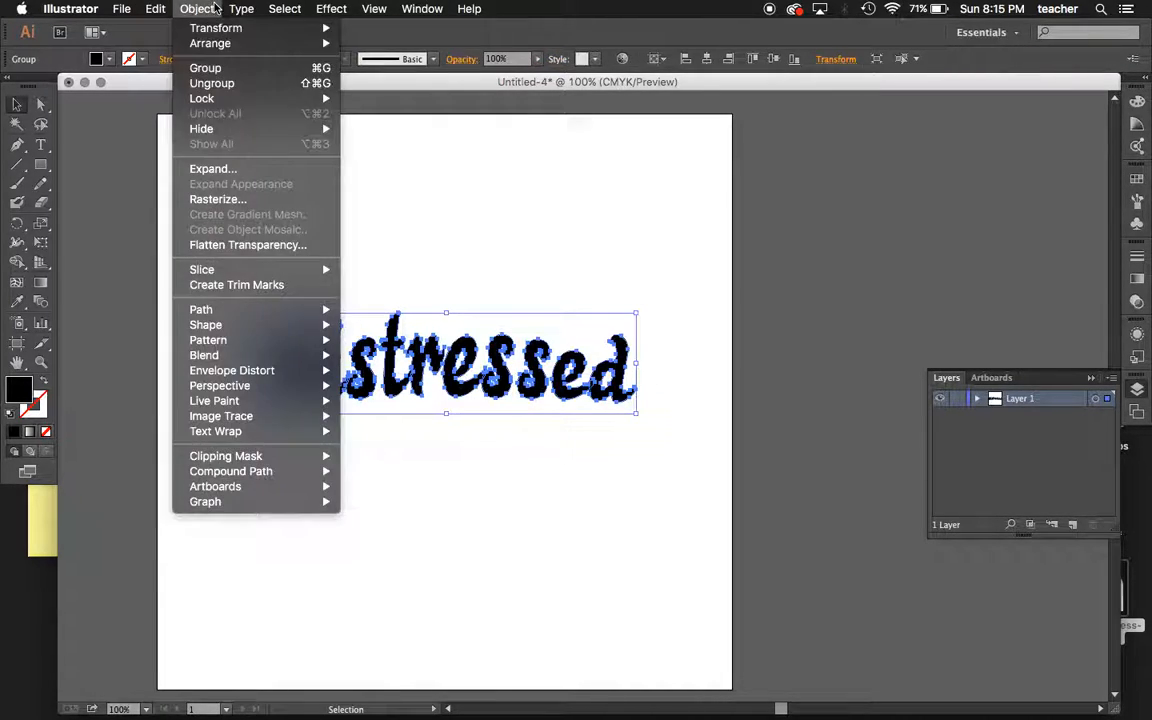
pyautogui.moveTo(242, 9)
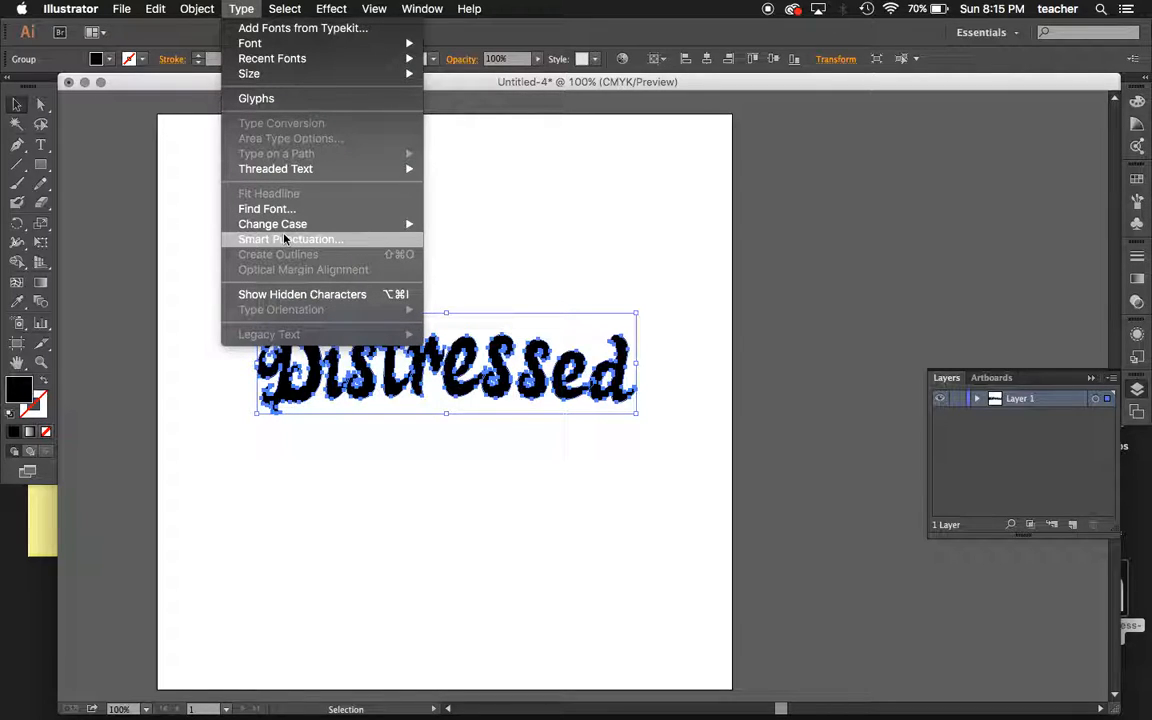
pyautogui.click(525, 498)
pyautogui.click(529, 495)
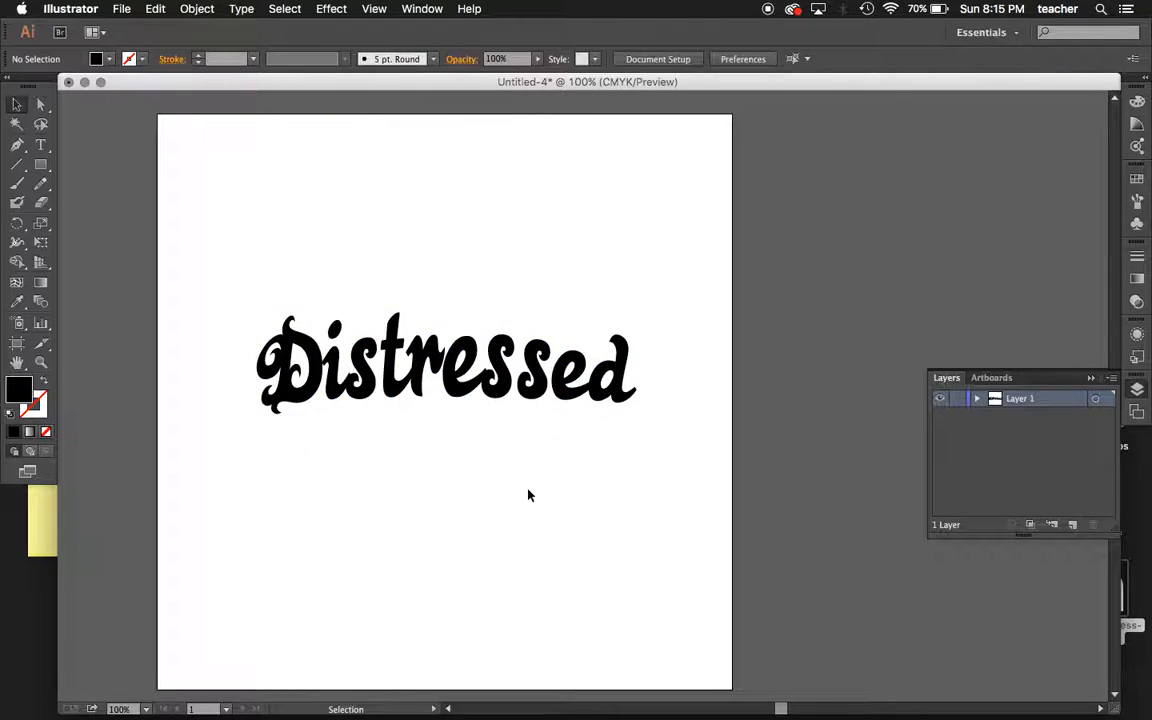
pyautogui.click(419, 330)
pyautogui.click(489, 486)
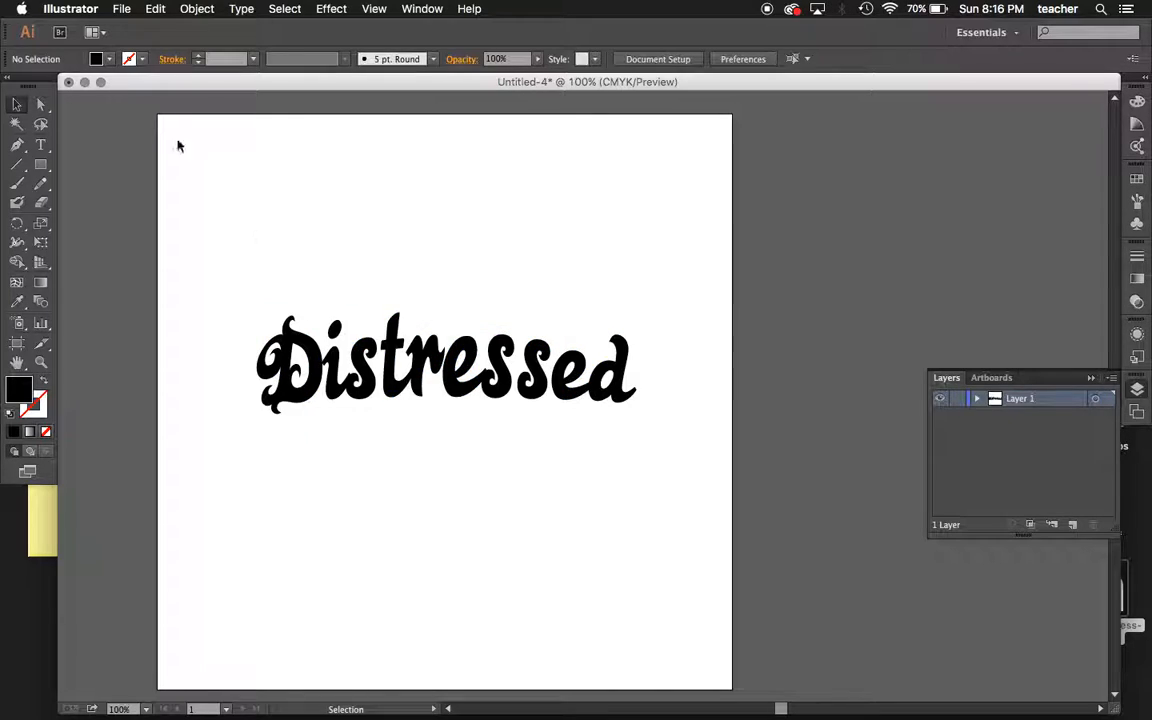
# Step: Switch to Finder by minimizing the document window, and open the distressed-textures folder on the desktop
pyautogui.click(86, 82)
pyautogui.click(519, 314)
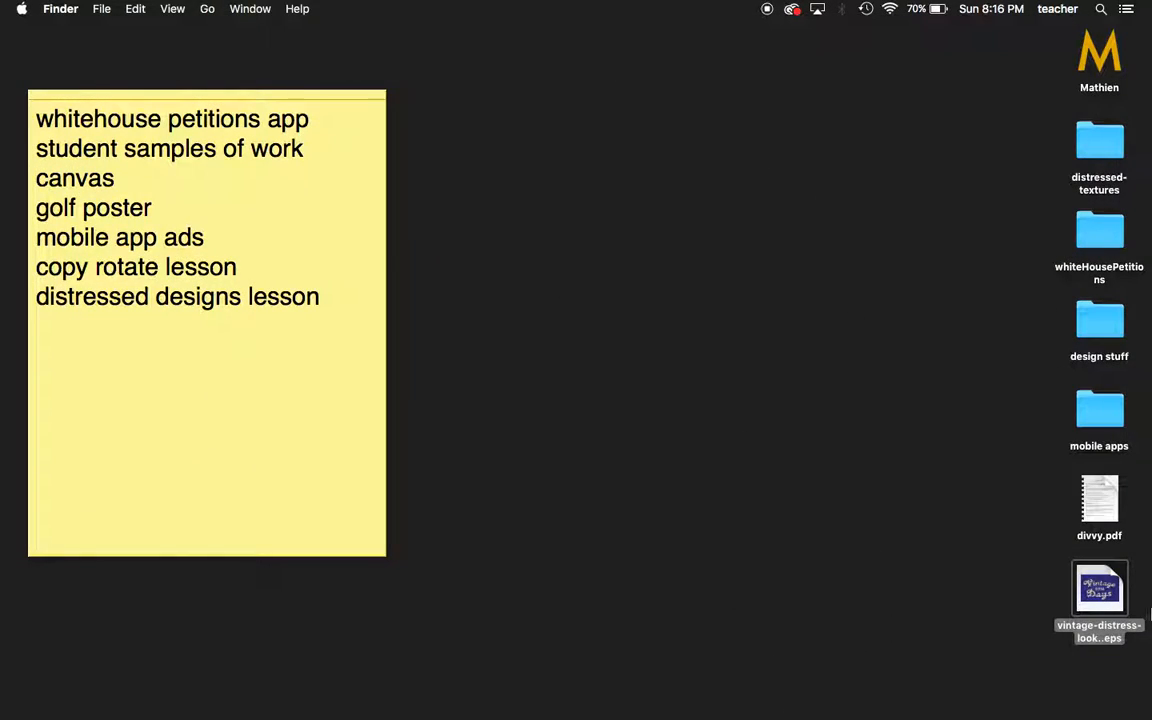
pyautogui.doubleClick(1124, 140)
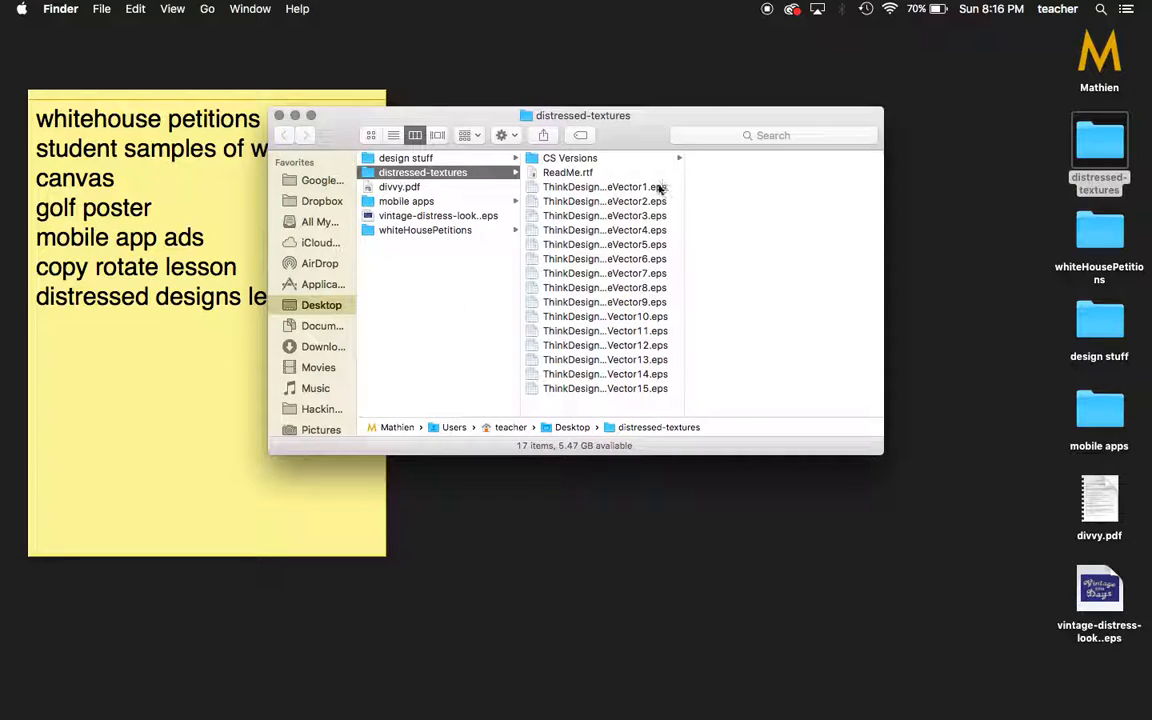
# Step: Preview the ThinkDesign-SubtleGrungeVector EPS files one after another to compare the grunge textures
pyautogui.click(660, 187)
pyautogui.press('Down')
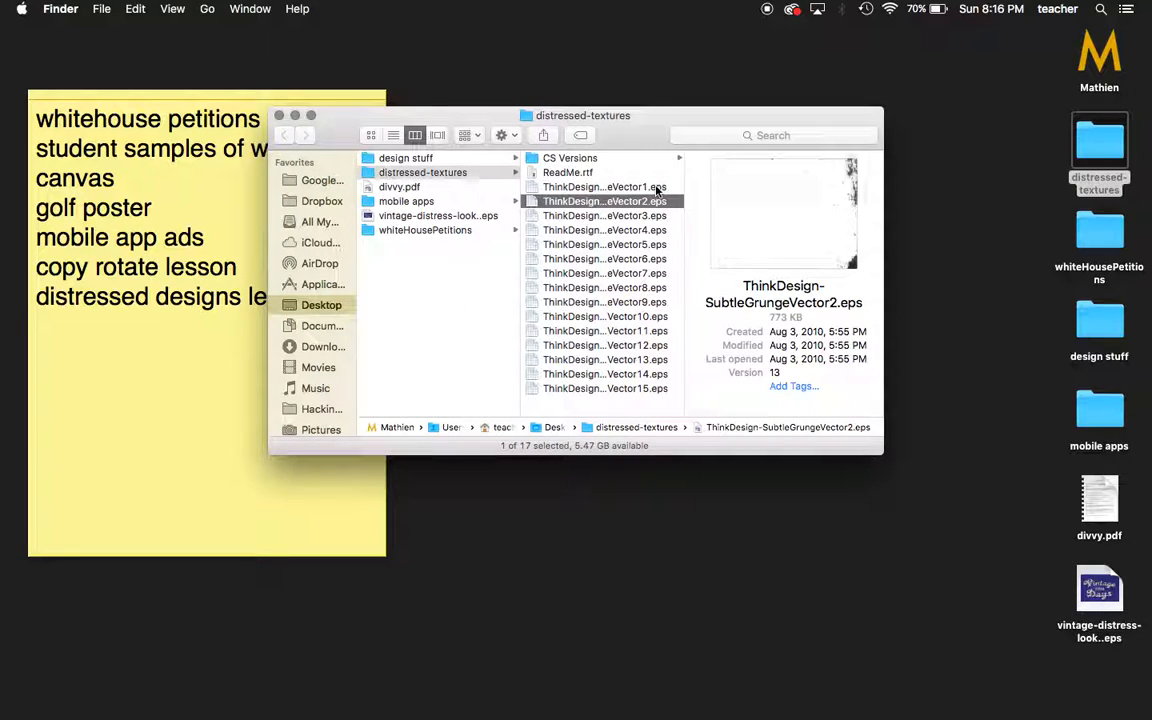
pyautogui.press('Down')
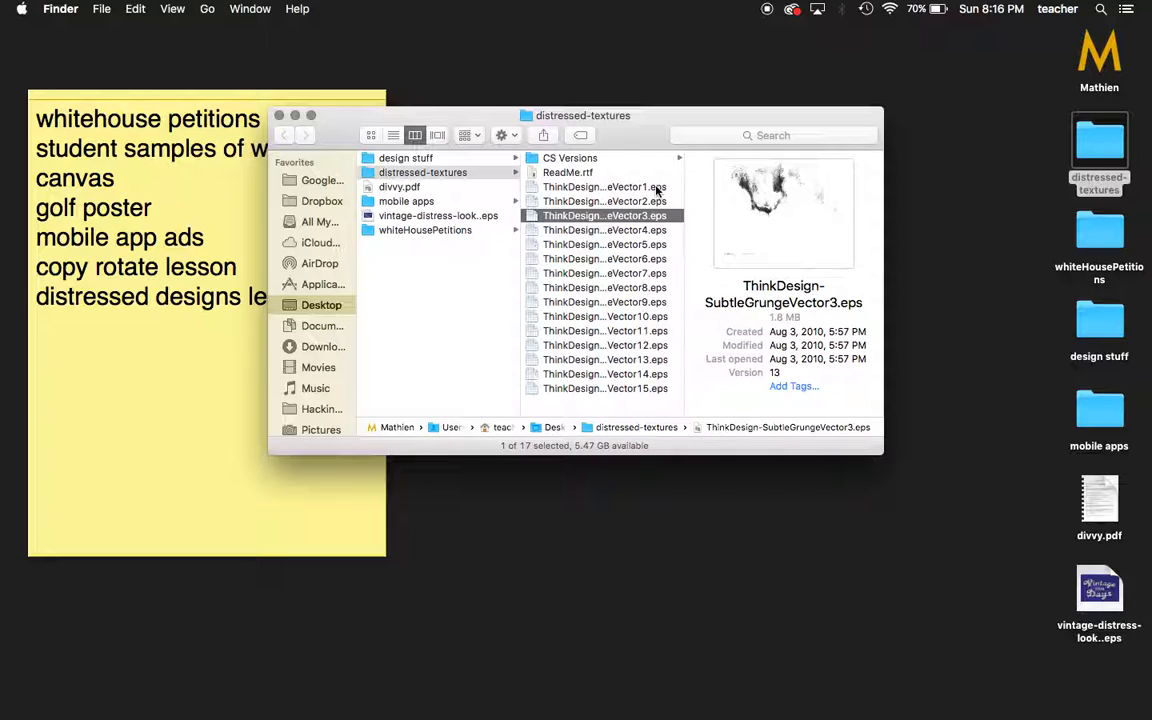
pyautogui.press('Down')
pyautogui.press('Down')
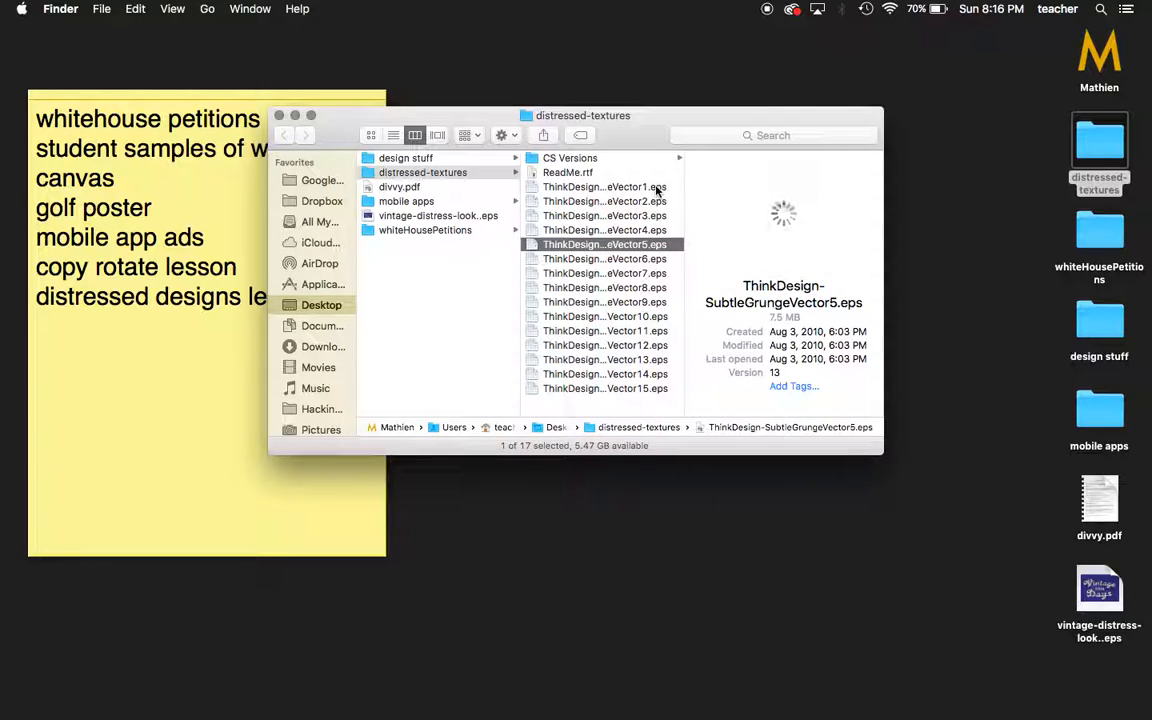
pyautogui.press('Down')
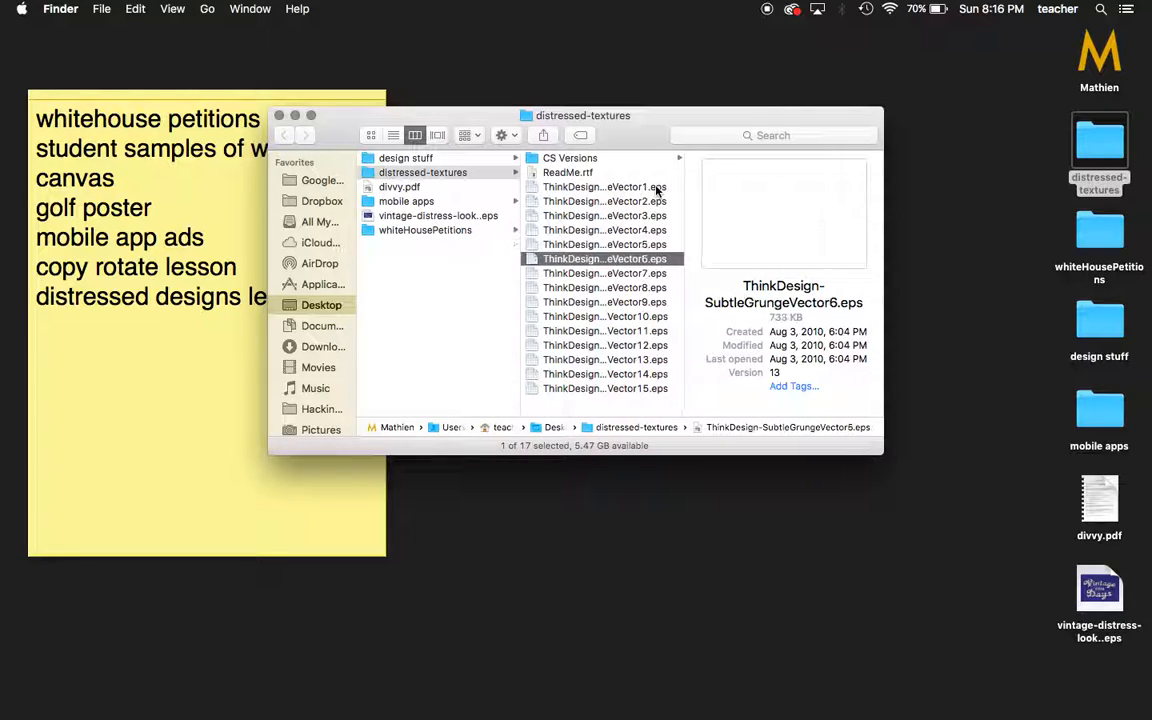
pyautogui.press('Down')
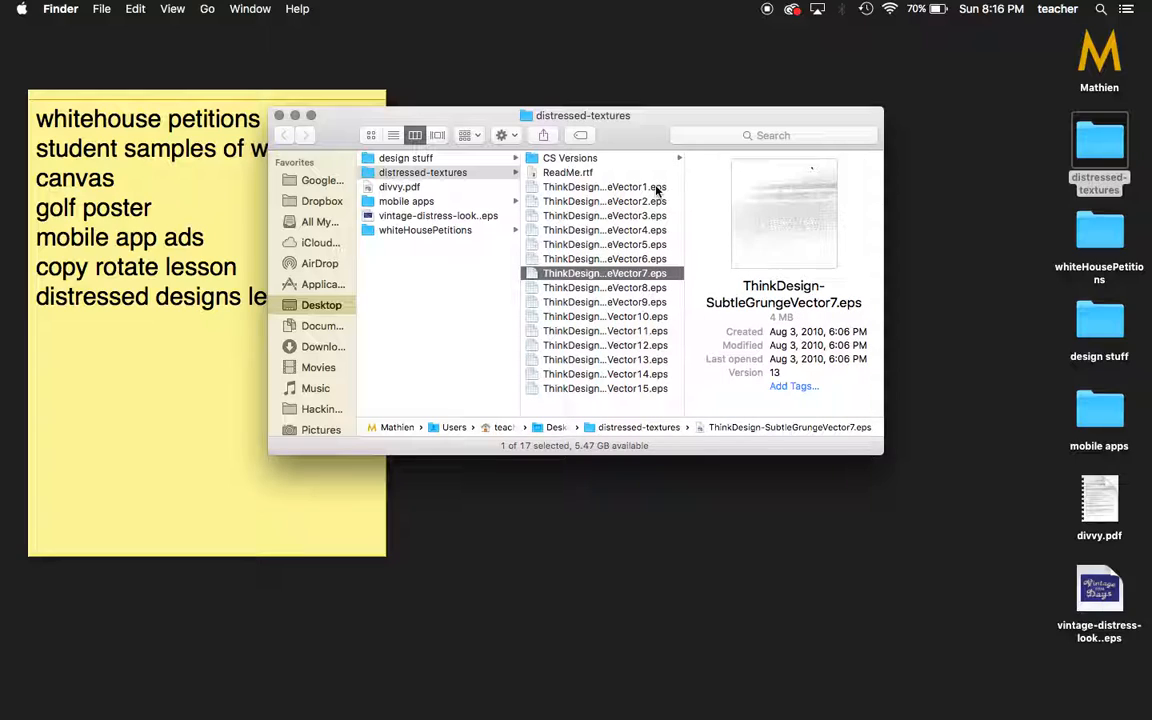
pyautogui.press('Down')
pyautogui.press('Down')
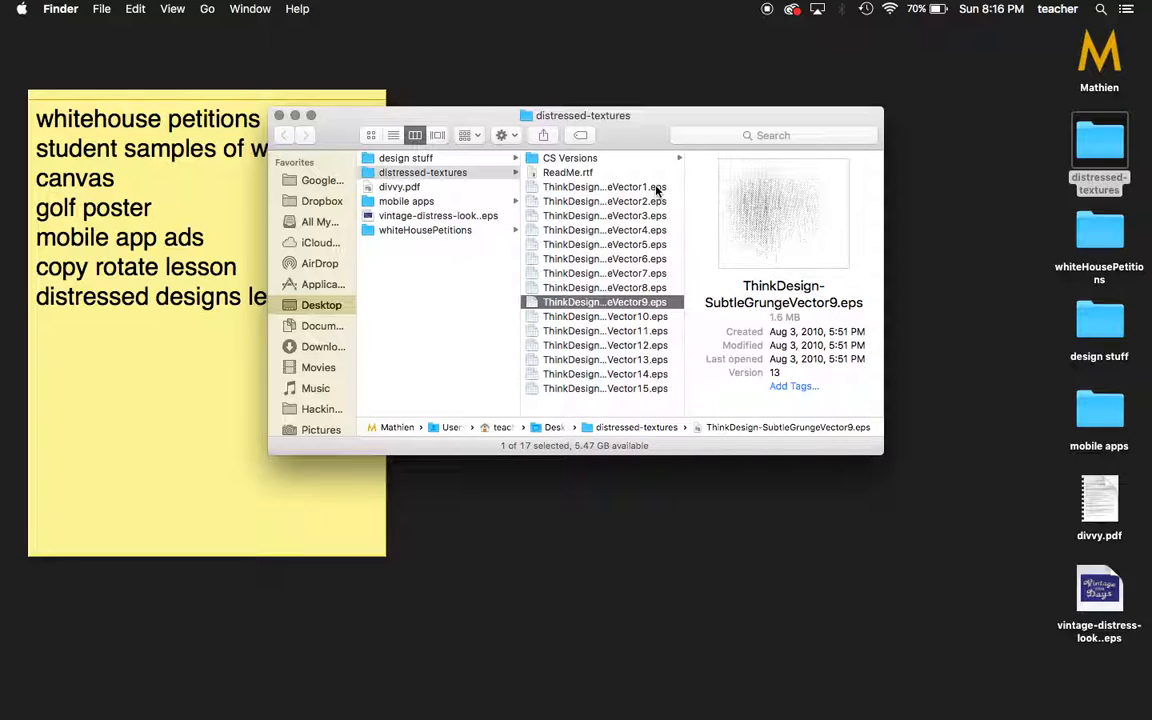
pyautogui.press('Down')
pyautogui.press('Down')
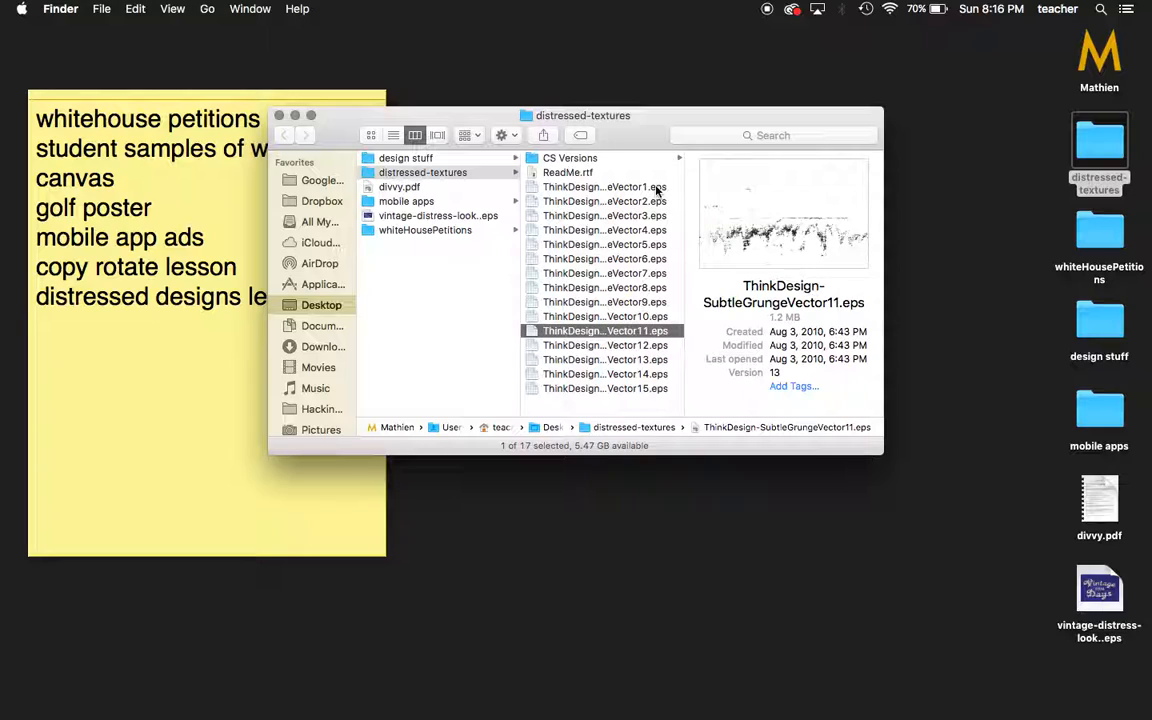
pyautogui.press('Down')
pyautogui.press('Up')
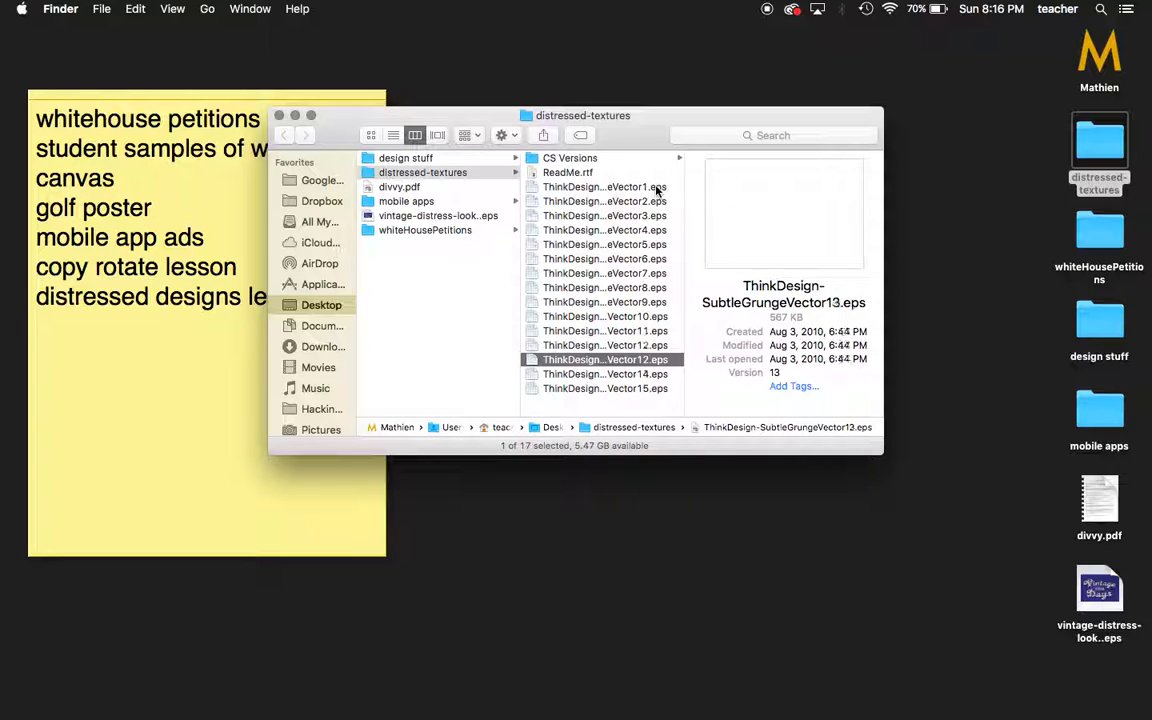
pyautogui.press('Up')
pyautogui.press('Down')
pyautogui.press('Down')
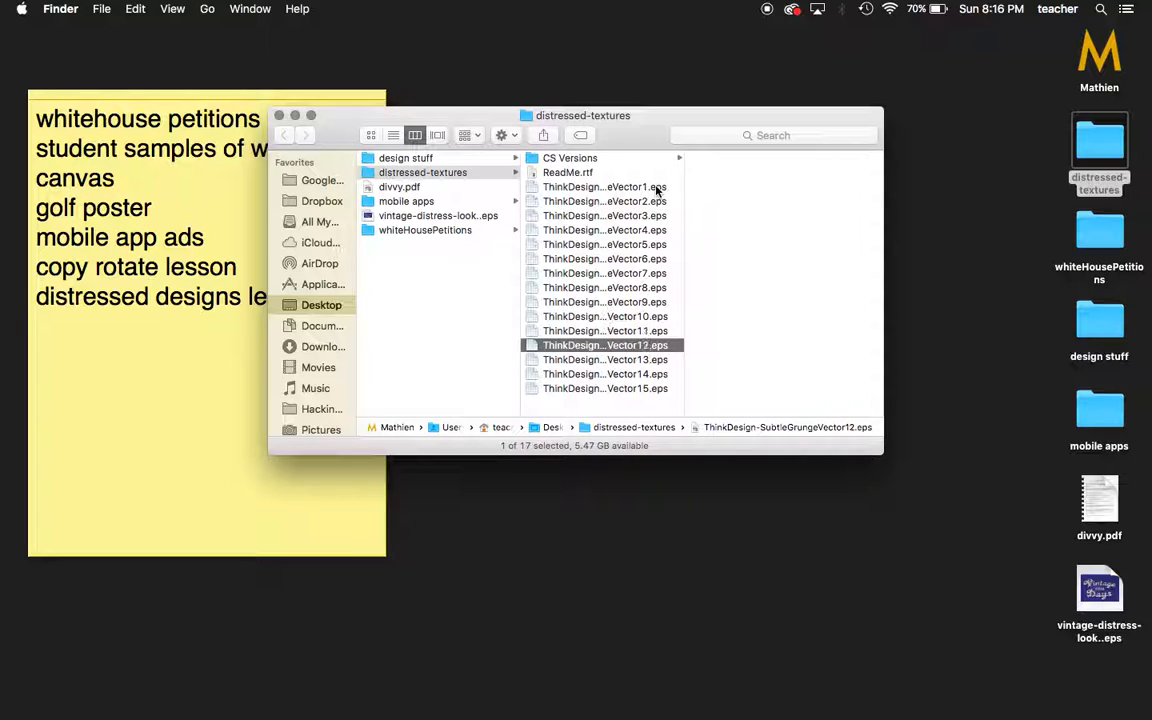
pyautogui.press('Down')
pyautogui.press('Up')
pyautogui.press('Up')
pyautogui.press('Down')
pyautogui.press('Down')
pyautogui.press('Down')
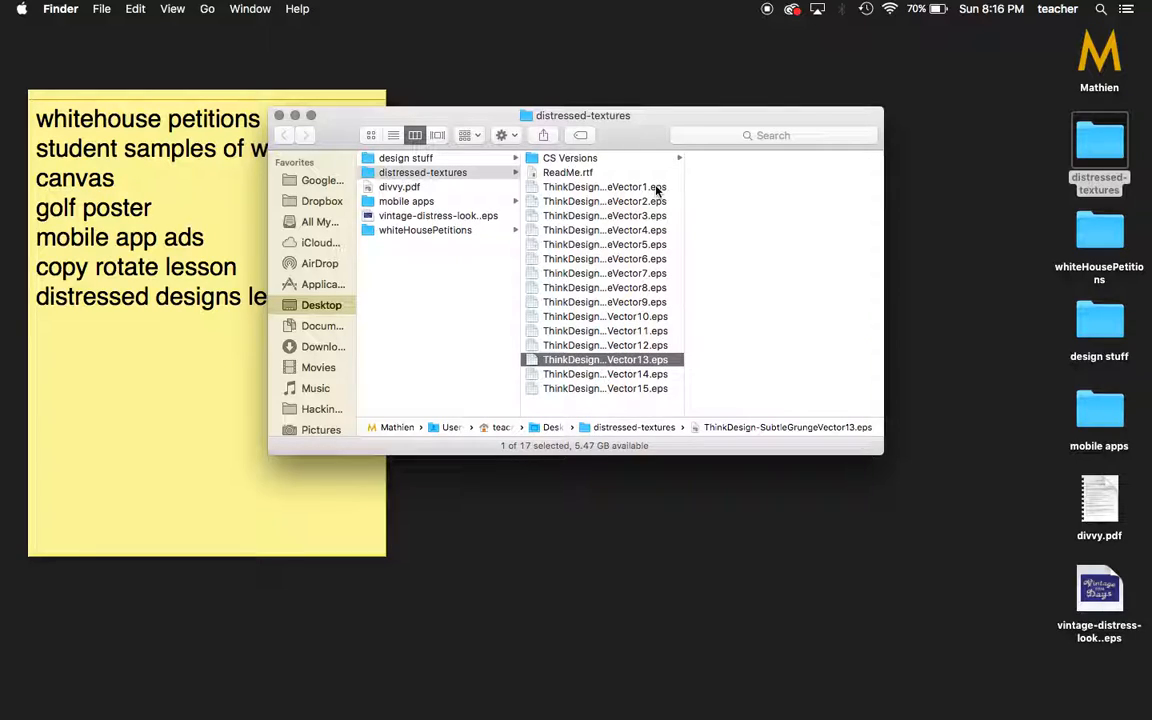
pyautogui.press('Down')
pyautogui.press('Up')
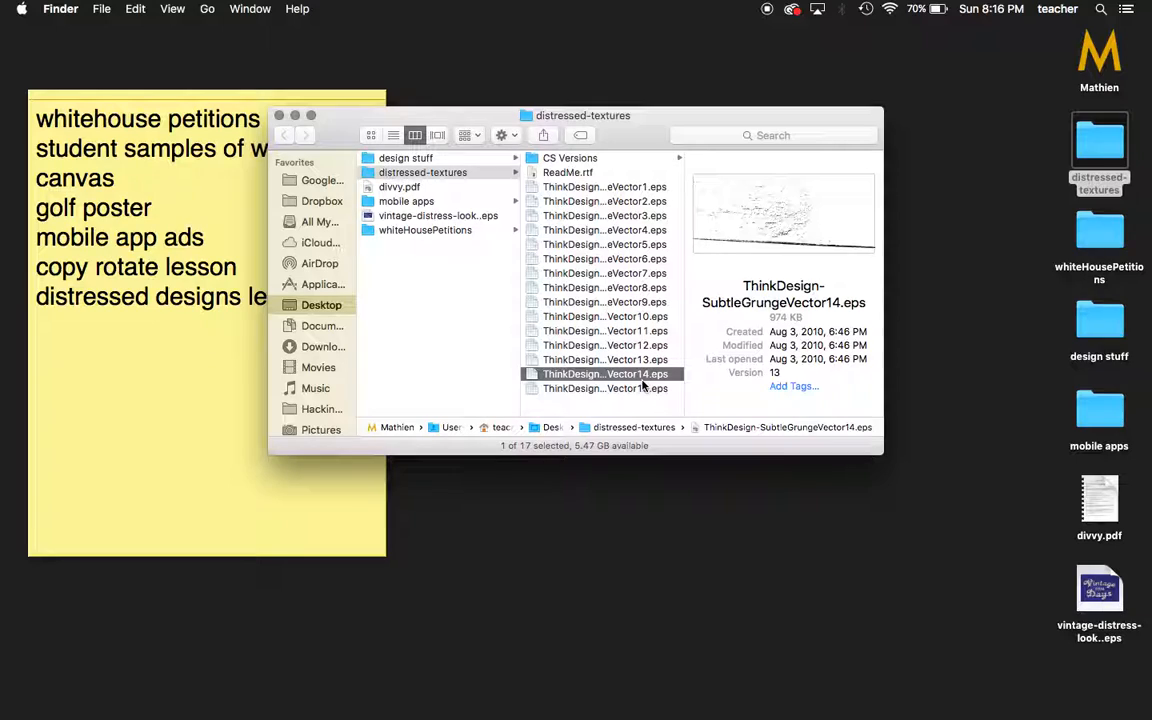
# Step: Open ThinkDesign-SubtleGrungeVector14.eps with Adobe Illustrator CC 2014
pyautogui.rightClick(643, 380)
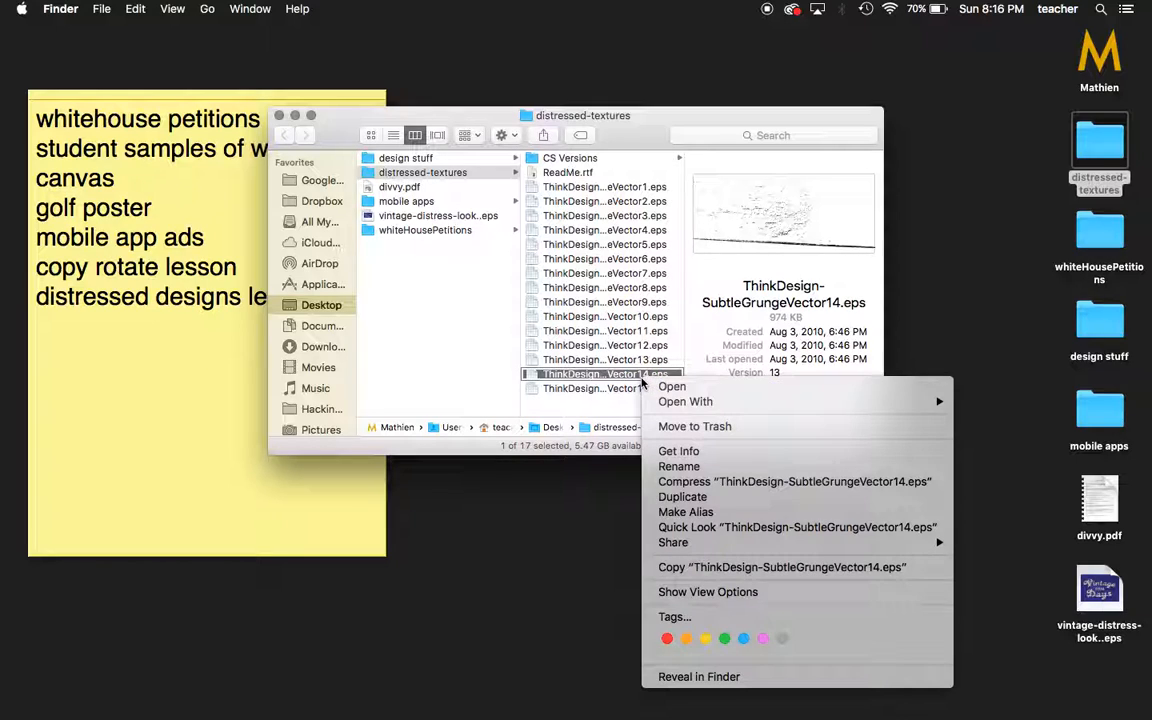
pyautogui.moveTo(927, 403)
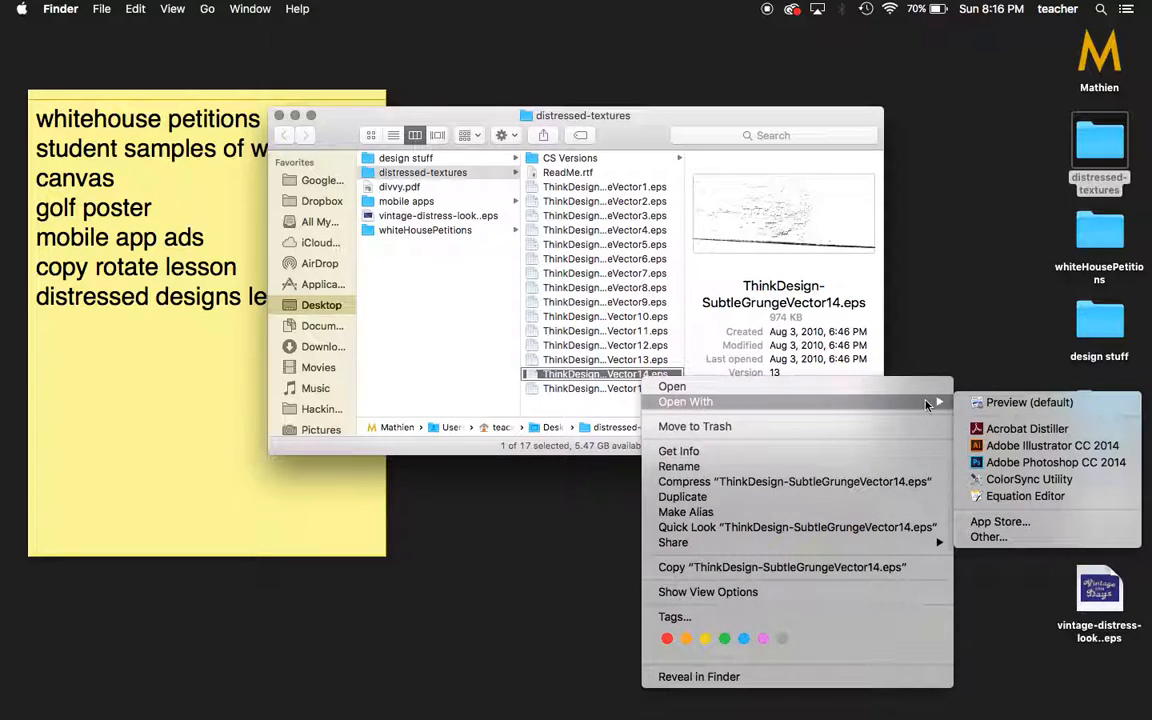
pyautogui.click(1006, 445)
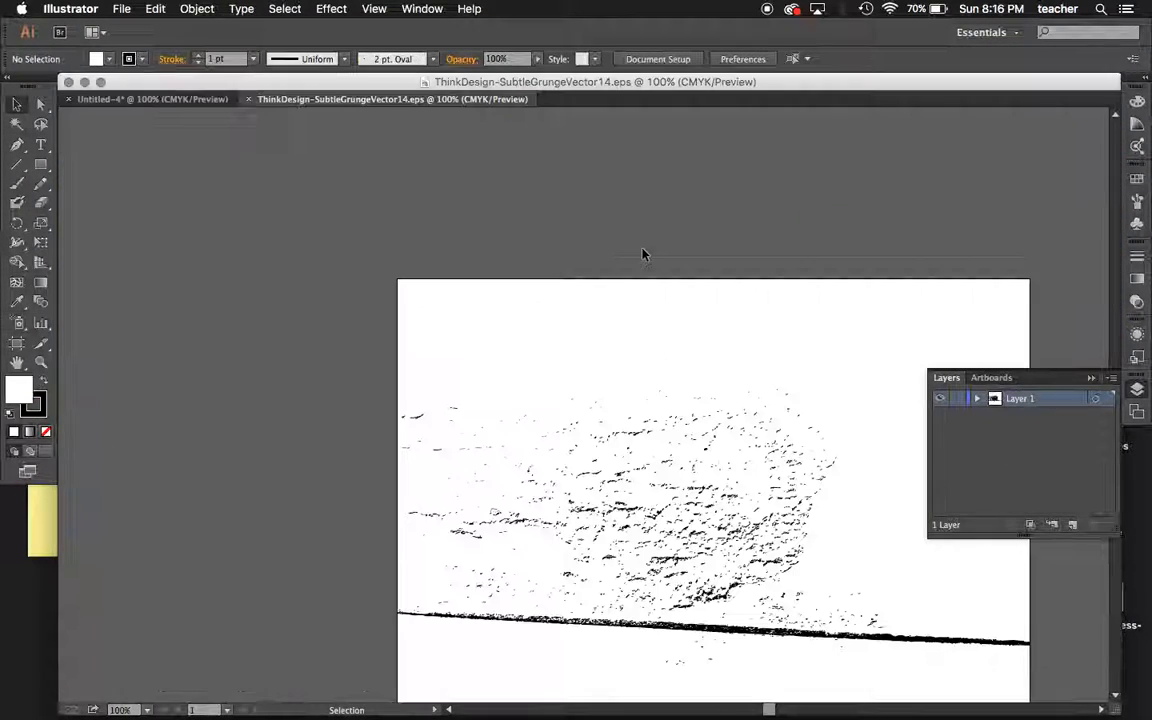
# Step: Copy the grunge texture group into the Untitled-4 document and place it over the "Distressed" lettering
pyautogui.click(713, 555)
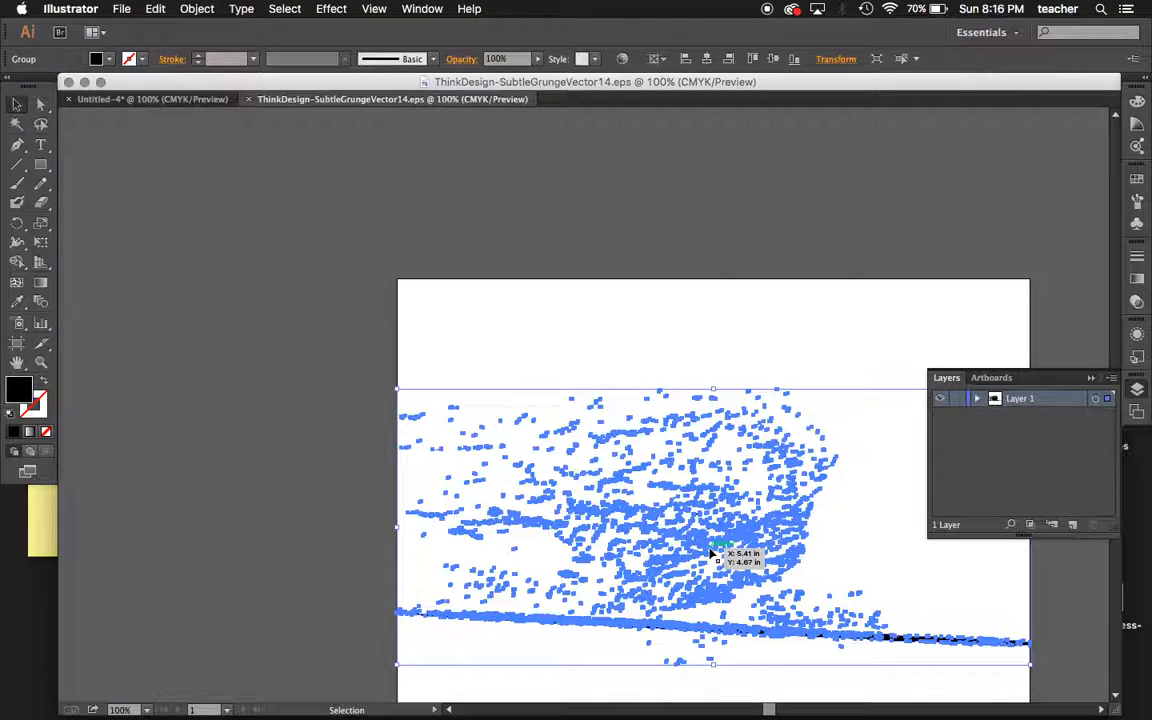
pyautogui.press('super+c')
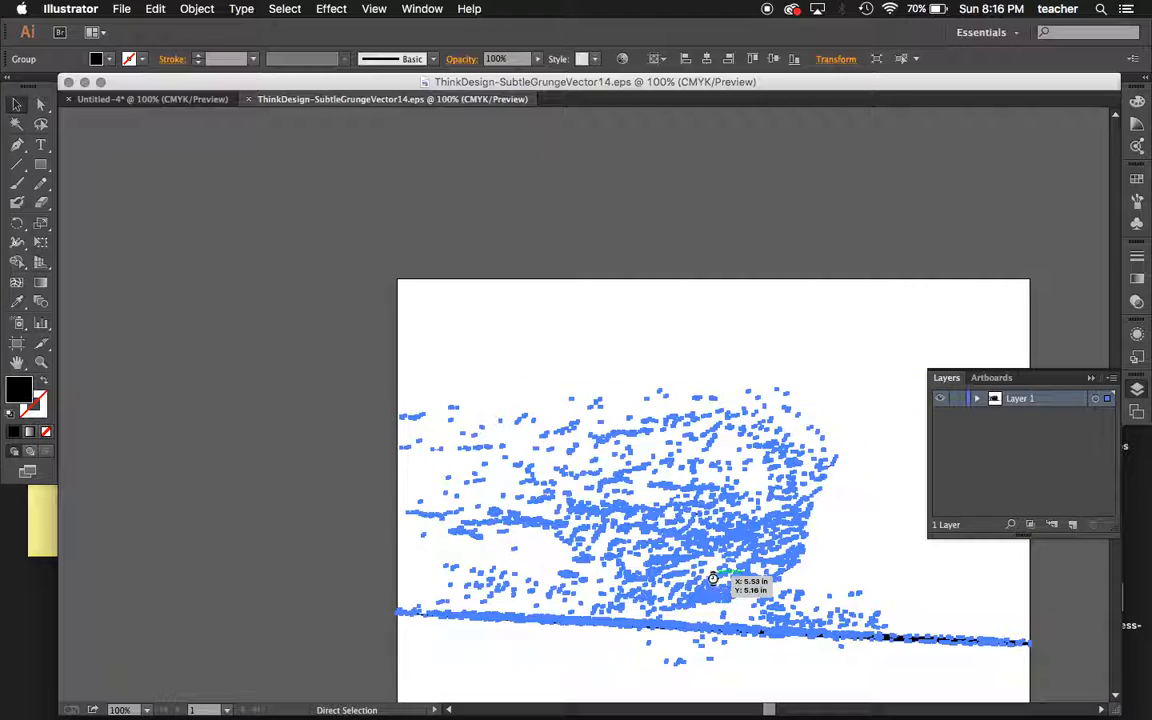
pyautogui.click(113, 100)
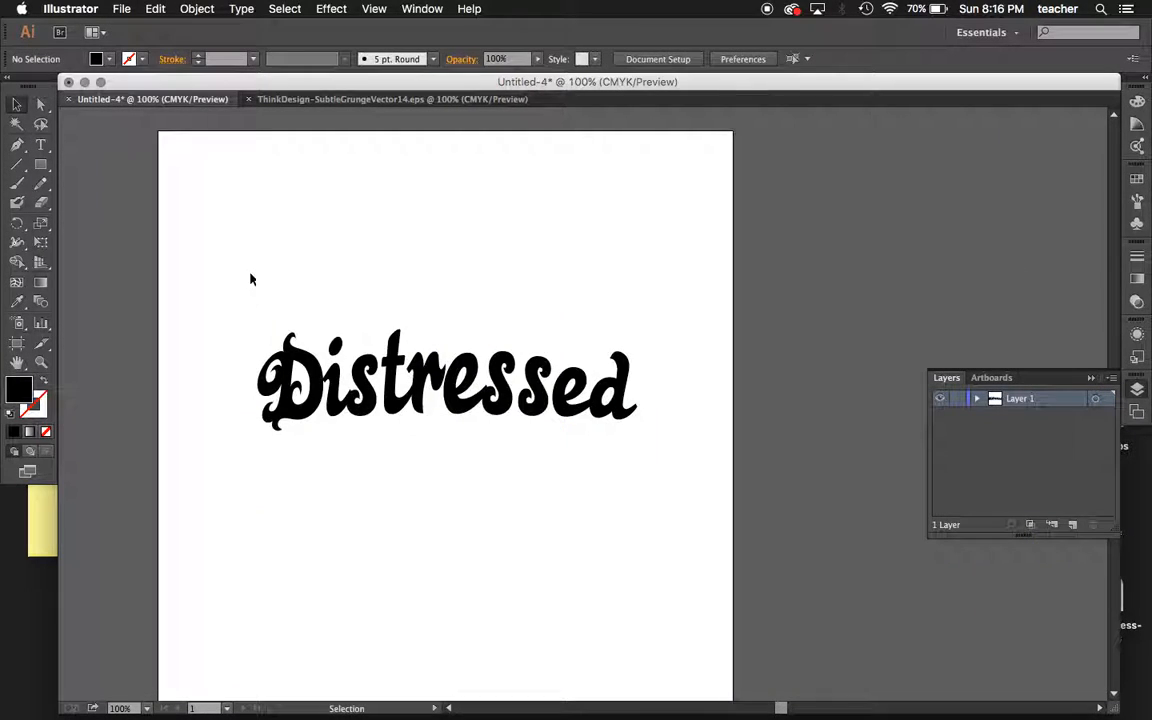
pyautogui.press('super+v')
pyautogui.moveTo(507, 475); pyautogui.dragTo(410, 372)
pyautogui.click(450, 553)
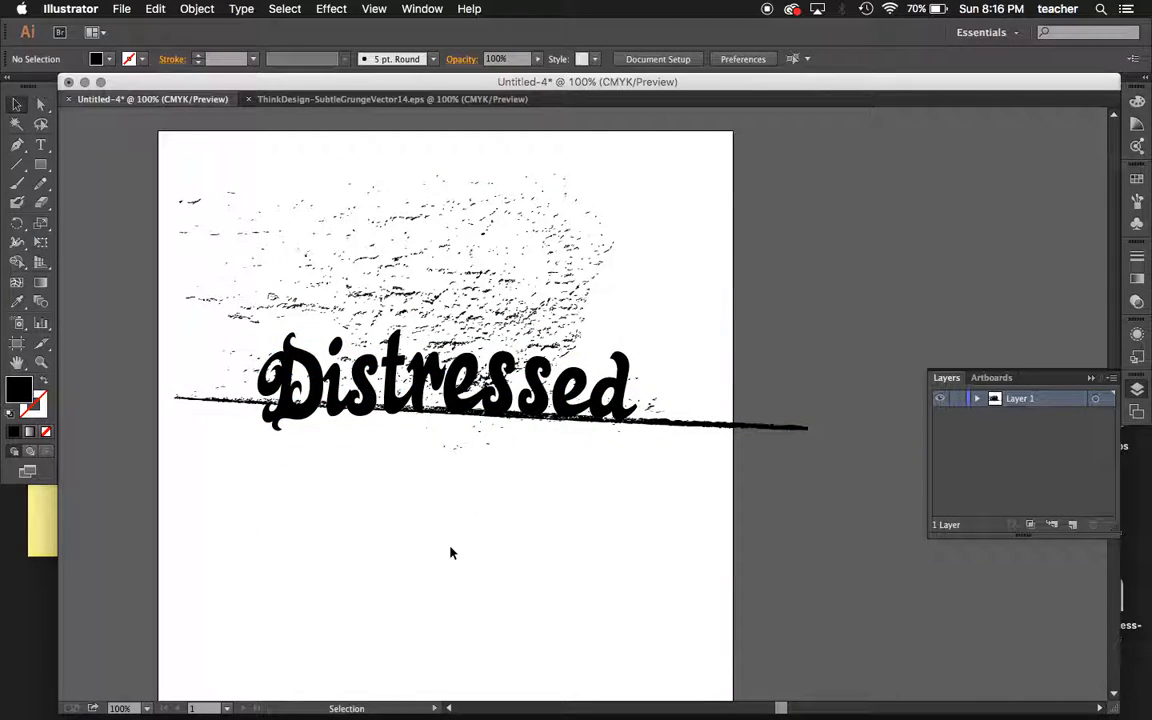
# Step: Fill the pasted grunge texture with white and deselect it
pyautogui.click(512, 286)
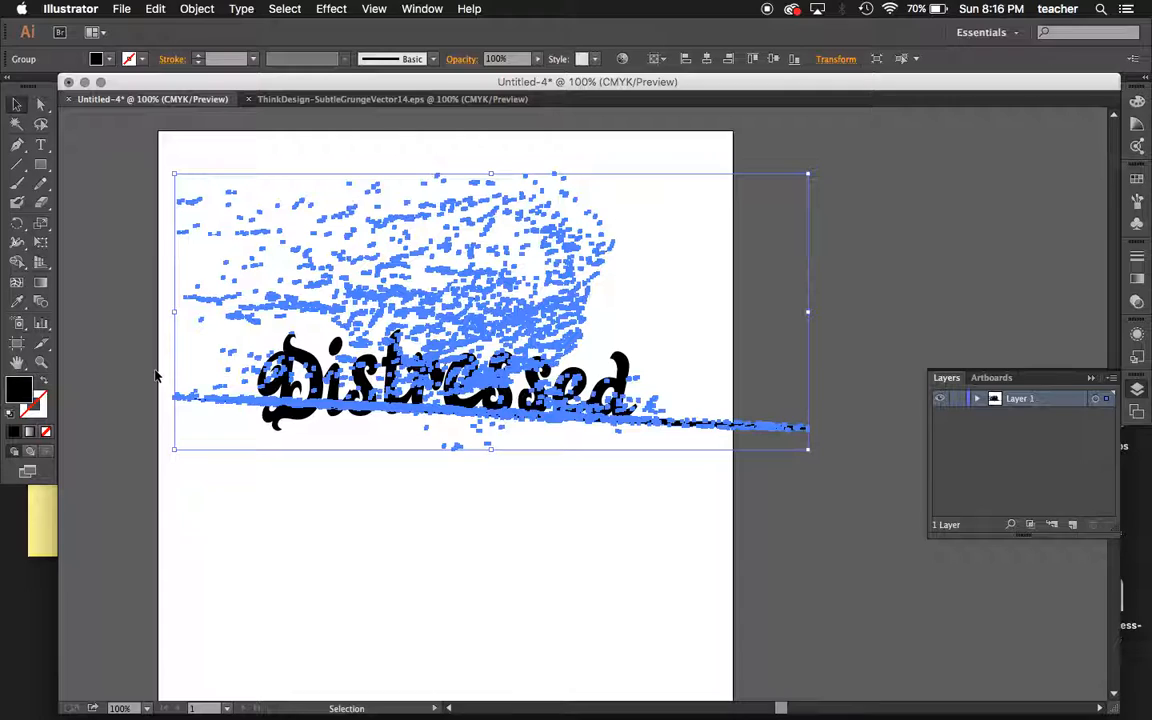
pyautogui.click(1137, 178)
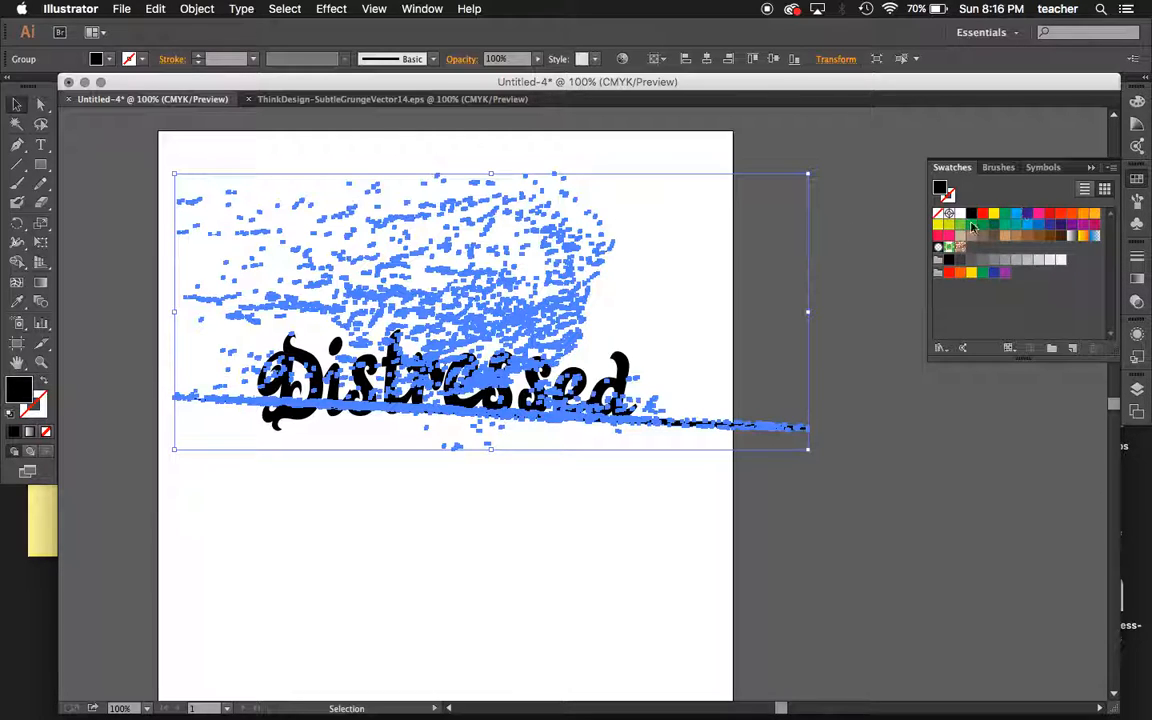
pyautogui.click(961, 214)
pyautogui.click(930, 478)
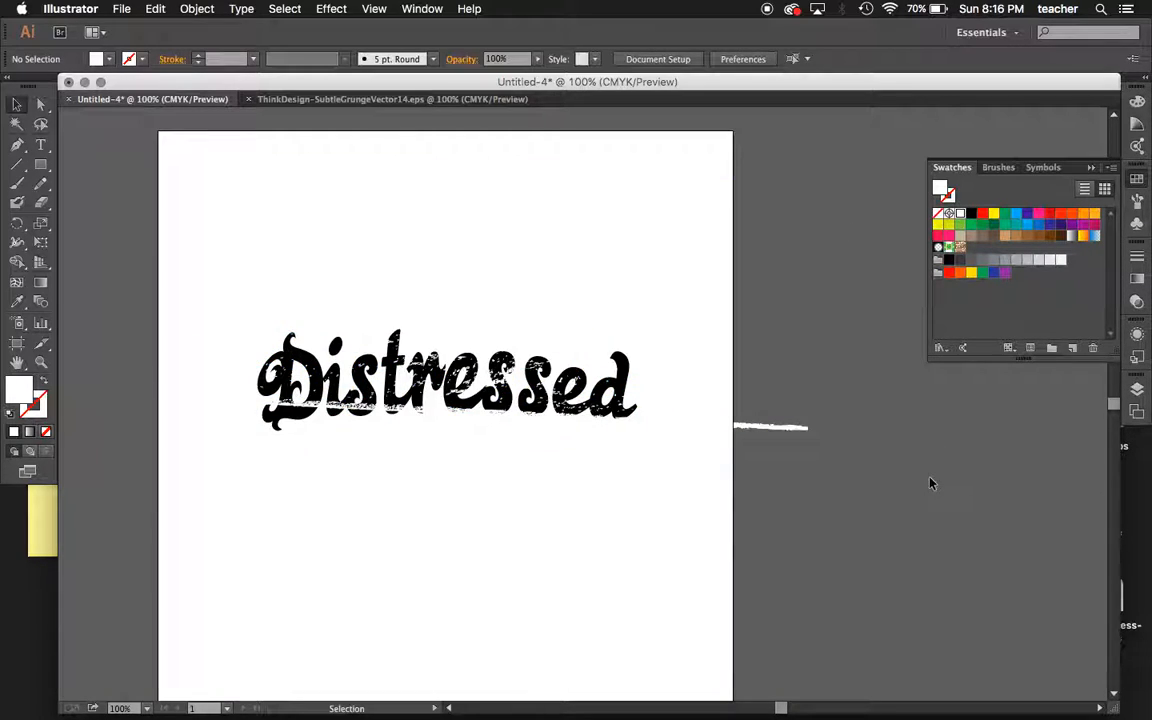
# Step: Scale the white texture down to fit within the artboard's width and reposition it over the "Distressed" lettering
pyautogui.click(730, 425)
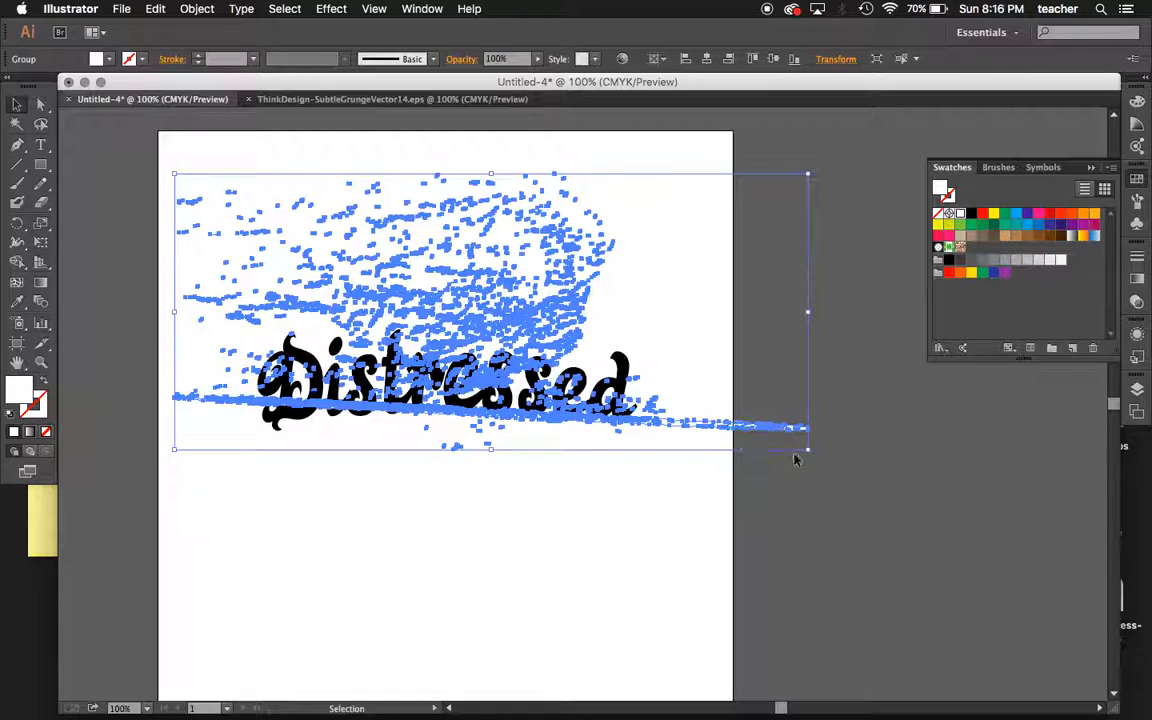
pyautogui.moveTo(810, 449); pyautogui.dragTo(719, 410)
pyautogui.moveTo(452, 236); pyautogui.dragTo(450, 274)
pyautogui.click(418, 537)
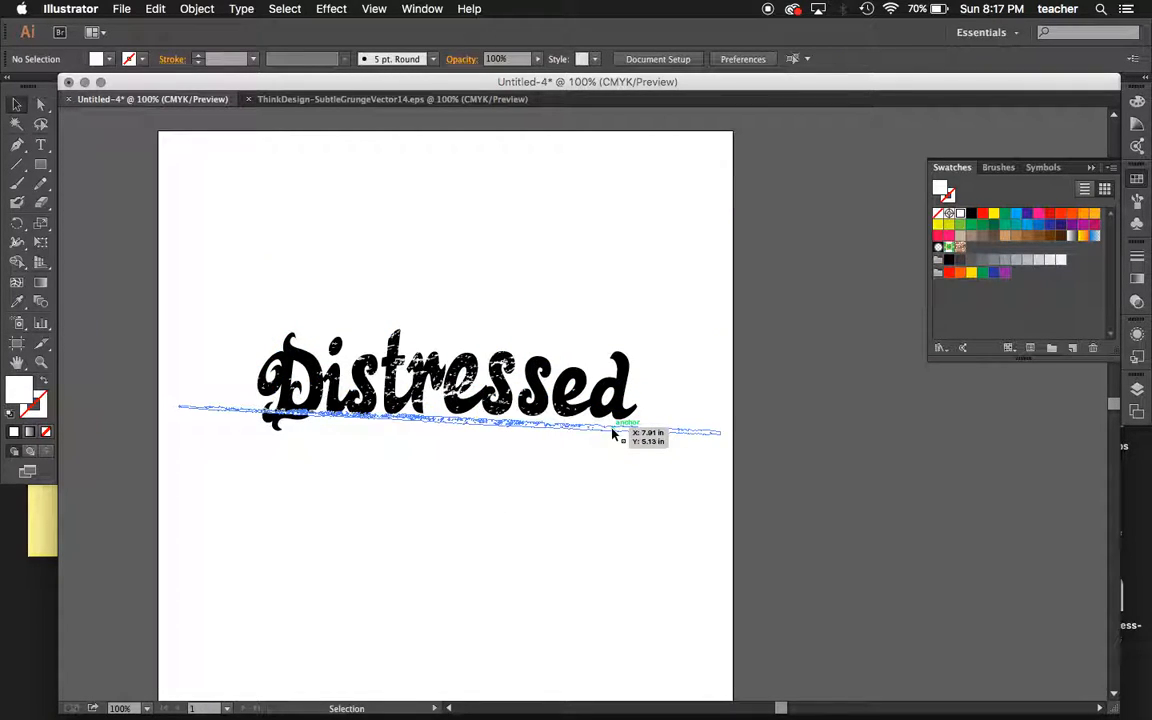
# Step: Nudge the white texture up slightly and duplicate it higher, so the copy's solid line crosses the middle of the lettering
pyautogui.click(613, 433)
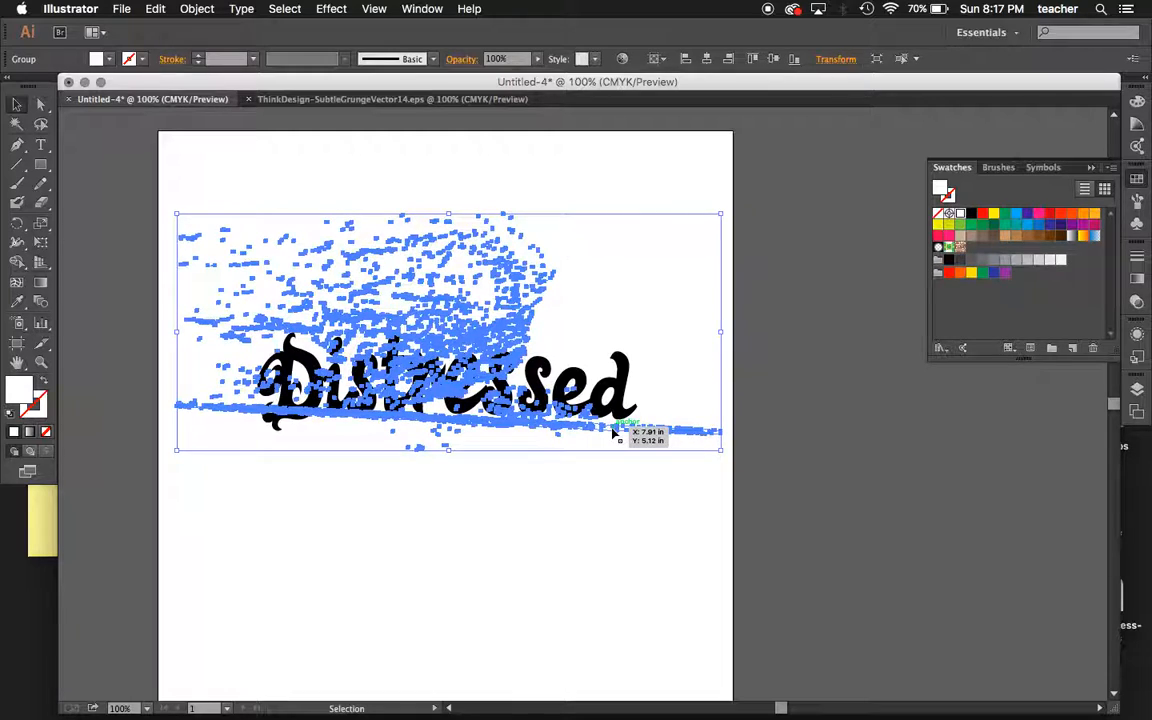
pyautogui.press('Up')
pyautogui.press('Up')
pyautogui.press('Up')
pyautogui.press('Up')
pyautogui.press('Up')
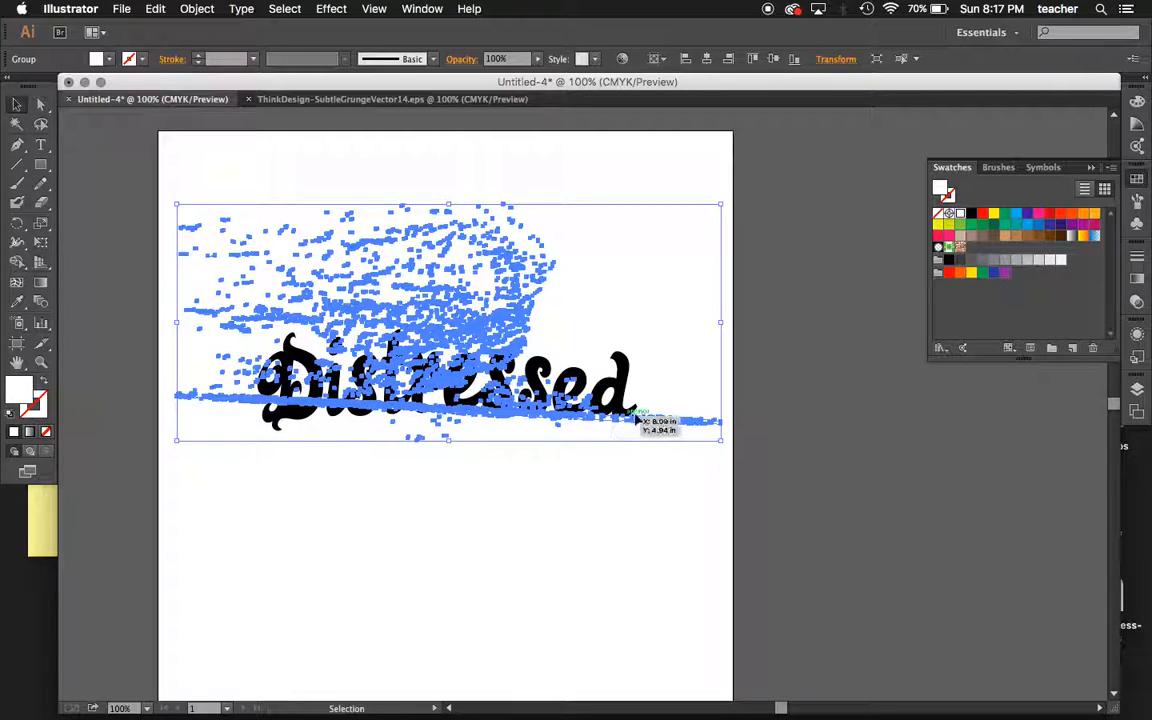
pyautogui.moveTo(641, 424); pyautogui.dragTo(643, 386)
pyautogui.click(822, 283)
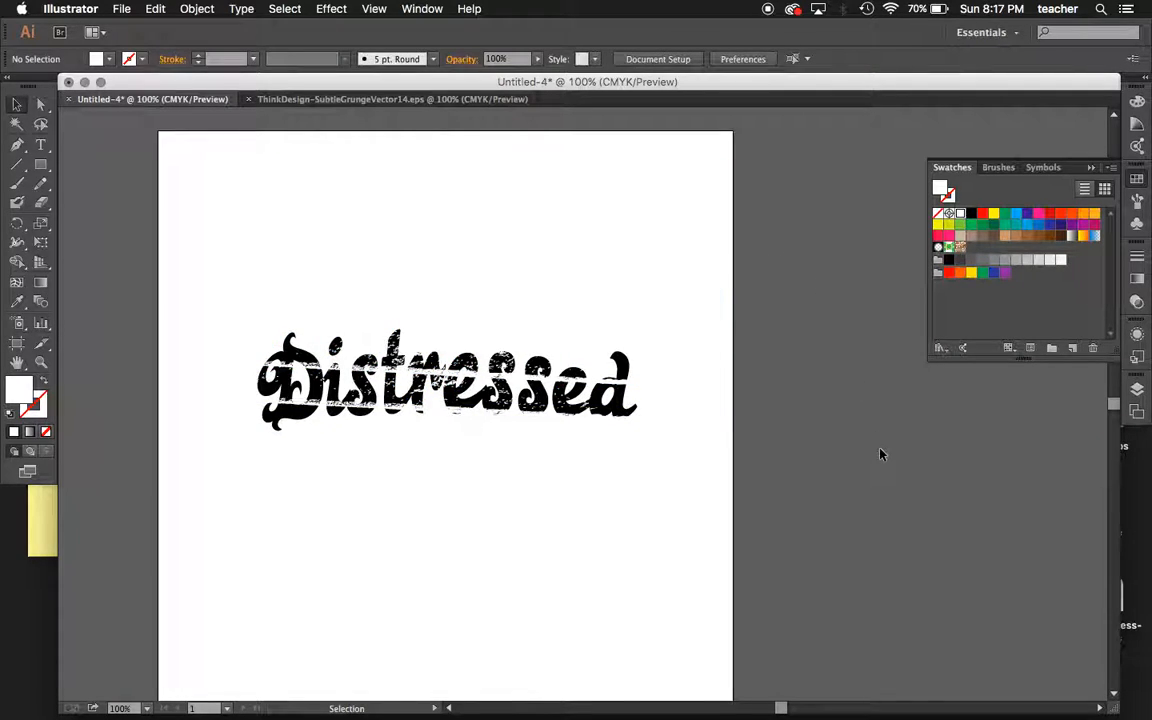
# Step: Rotate the duplicated texture counterclockwise so its line slants upward, and move it up over the tops of the letters
pyautogui.click(670, 383)
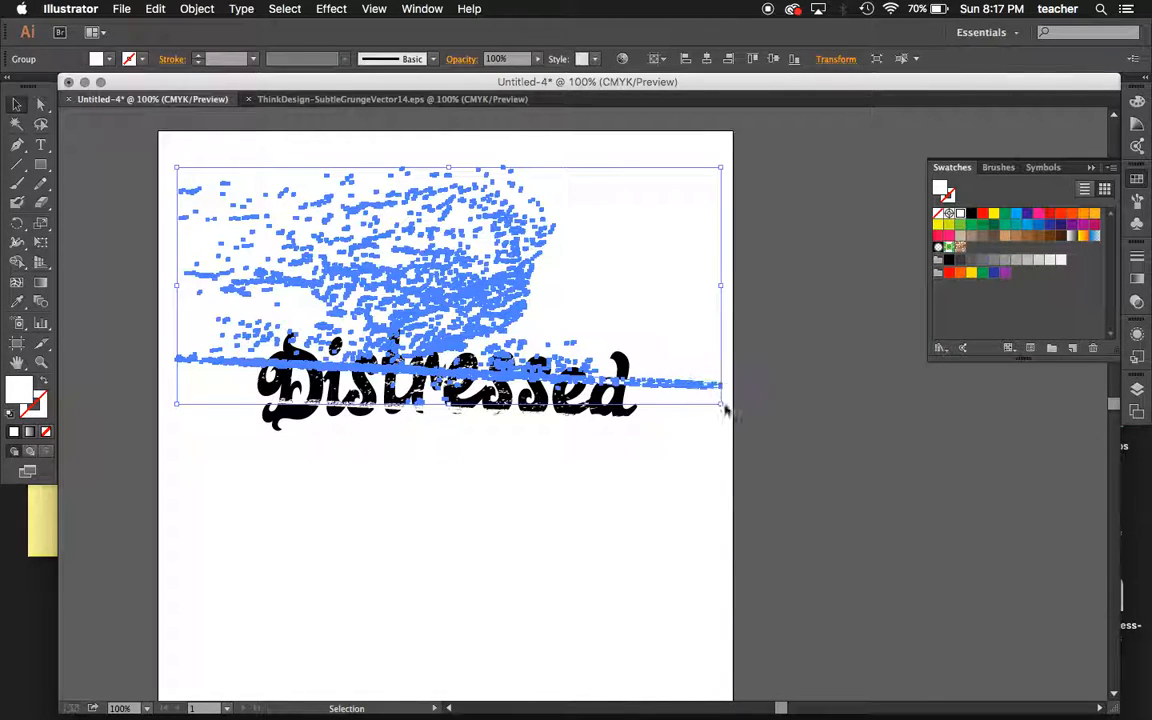
pyautogui.moveTo(726, 411); pyautogui.dragTo(738, 375)
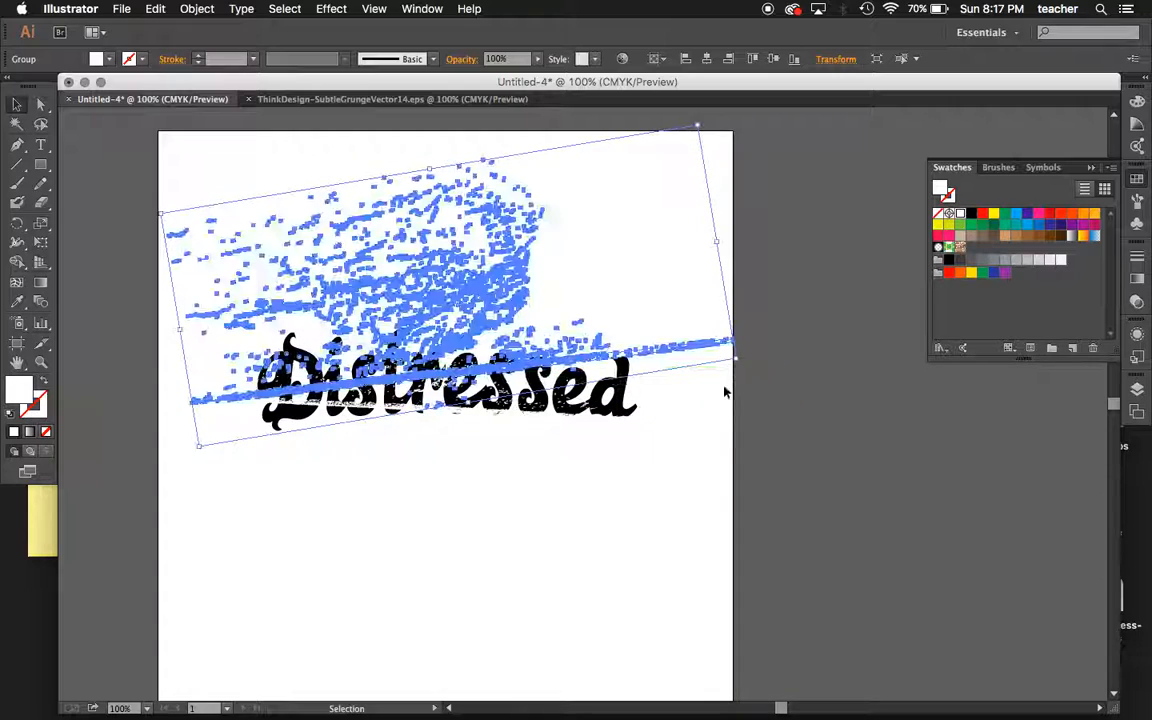
pyautogui.click(617, 571)
pyautogui.moveTo(452, 299); pyautogui.dragTo(445, 256)
pyautogui.click(472, 430)
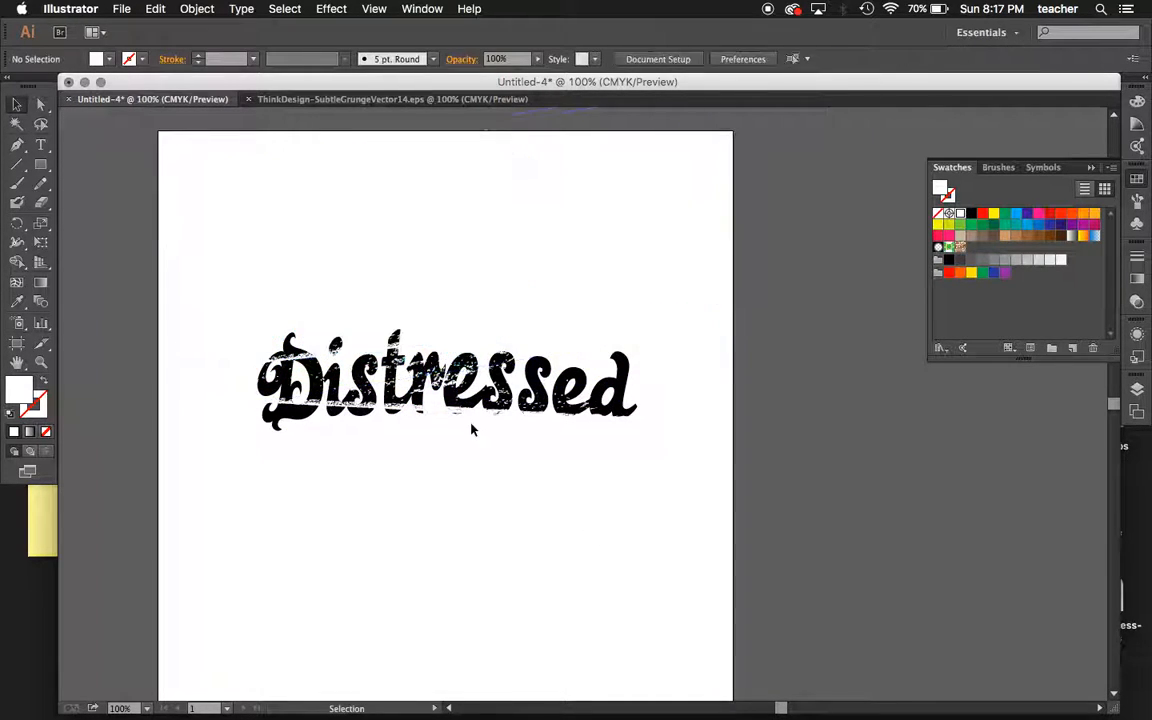
# Step: Nudge the unrotated texture upward so its solid line cuts through the lower part of the lettering
pyautogui.click(666, 426)
pyautogui.press('Up')
pyautogui.press('Up')
pyautogui.press('Up')
pyautogui.press('Up')
pyautogui.press('Up')
pyautogui.press('Up')
pyautogui.press('Up')
pyautogui.press('Up')
pyautogui.press('Up')
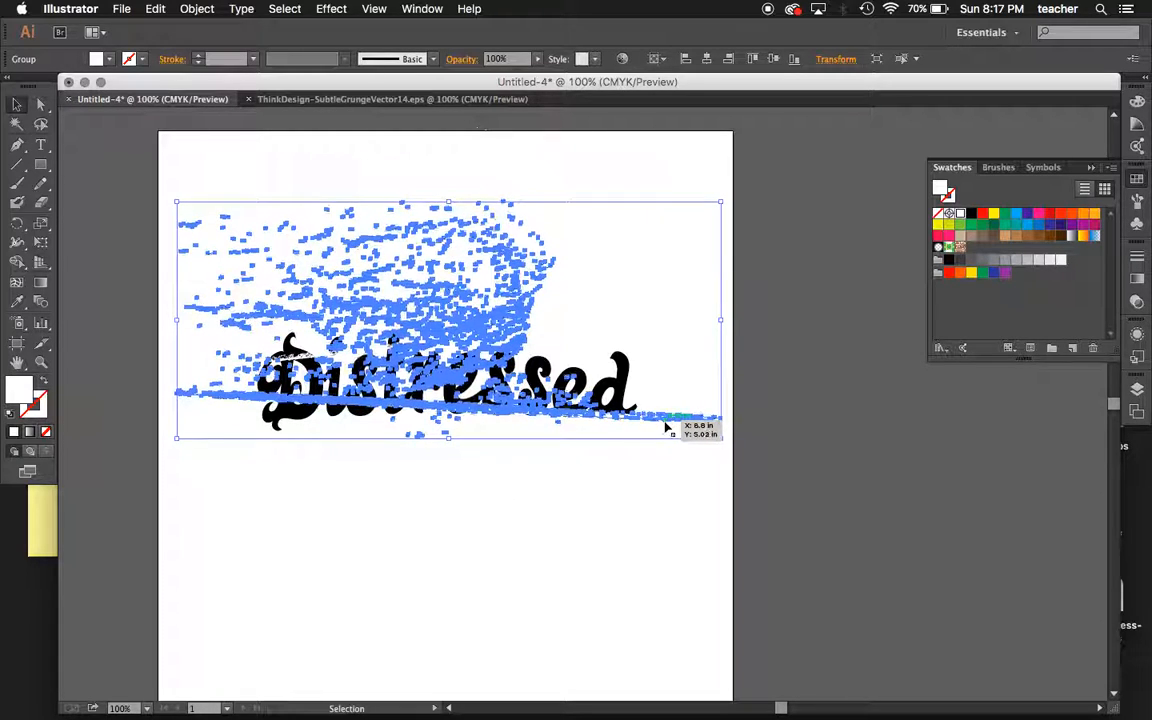
pyautogui.click(625, 514)
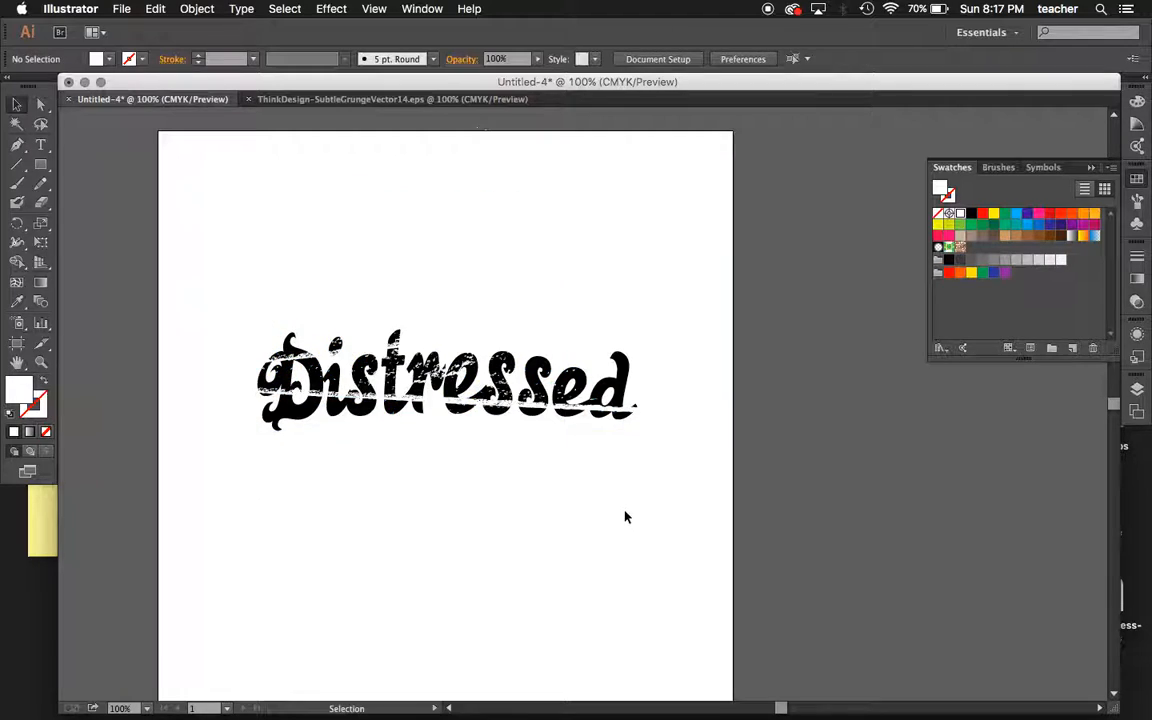
# Step: Move the unrotated white texture down so its solid line sits just below the "Distressed" lettering
pyautogui.moveTo(412, 401)
pyautogui.mouseDown()
pyautogui.moveTo(400, 426)
pyautogui.moveTo(461, 443)
pyautogui.mouseUp()
pyautogui.click(413, 541)
pyautogui.click(472, 571)
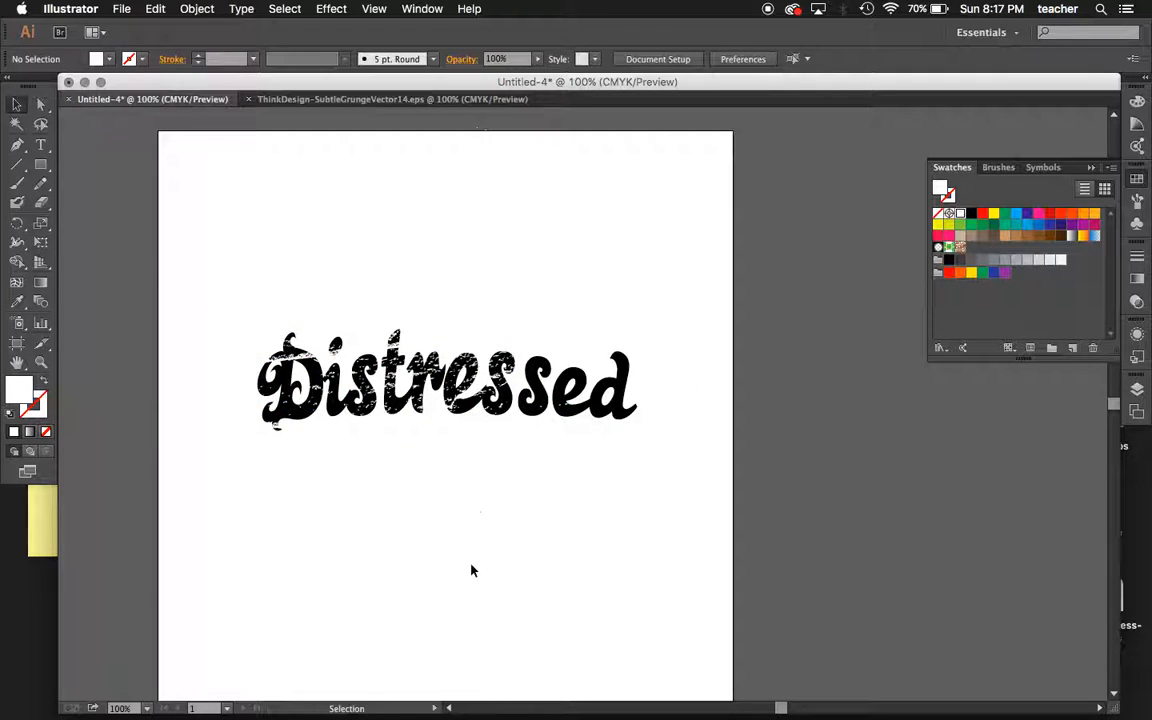
# Step: Turn the tilted white texture nearly upside down so its solid line slopes downward to the right, well above the lettering
pyautogui.moveTo(466, 292); pyautogui.dragTo(511, 295)
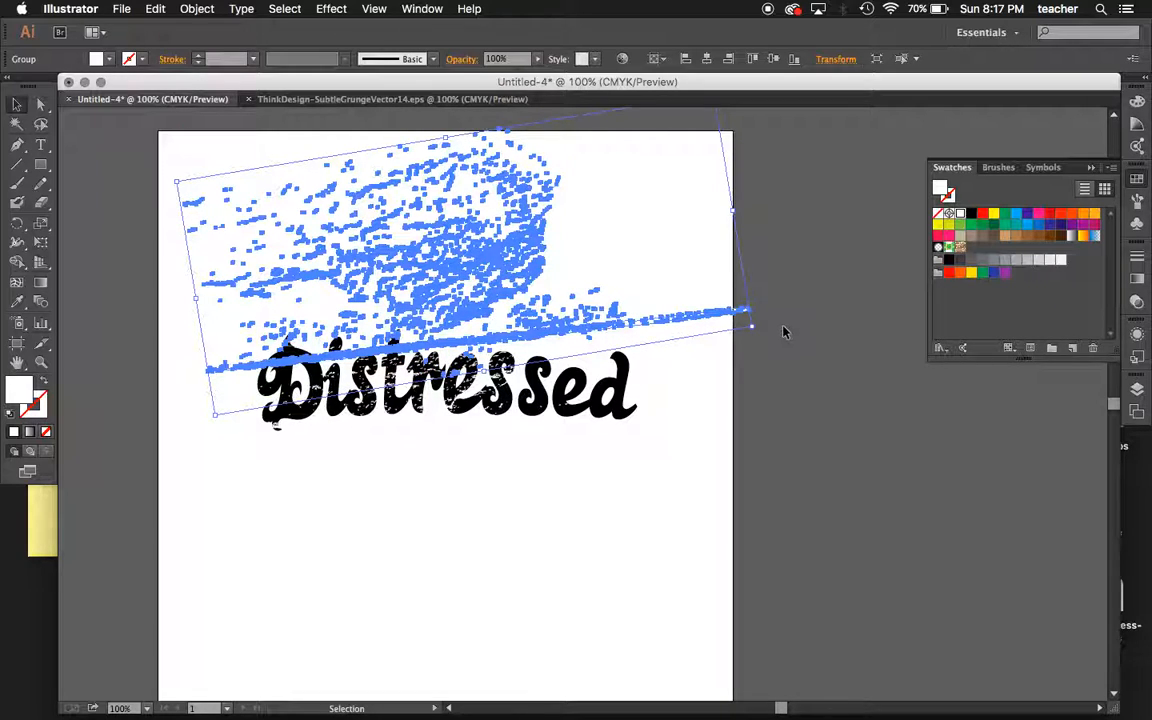
pyautogui.moveTo(757, 330); pyautogui.dragTo(186, 217)
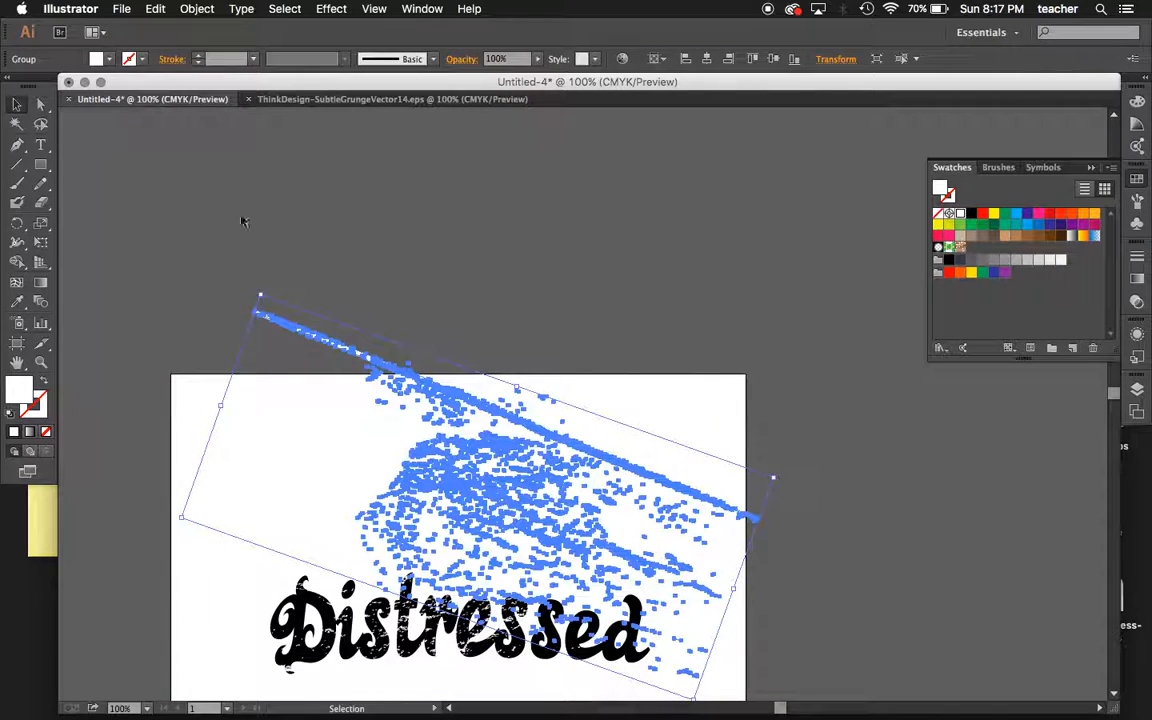
pyautogui.click(513, 303)
# Step: Select the lettering together with both white textures and combine them with the Pathfinder Merge operation
pyautogui.scroll(-4, 513, 303)
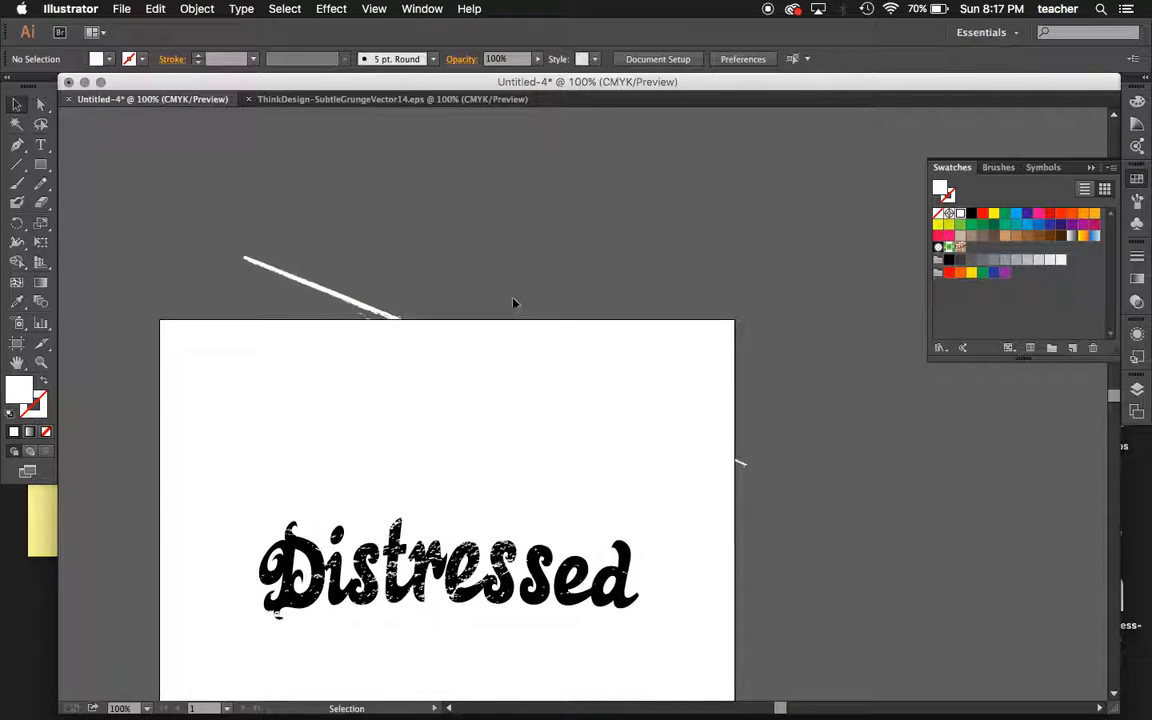
pyautogui.scroll(-2, 513, 303)
pyautogui.moveTo(701, 591); pyautogui.dragTo(480, 380)
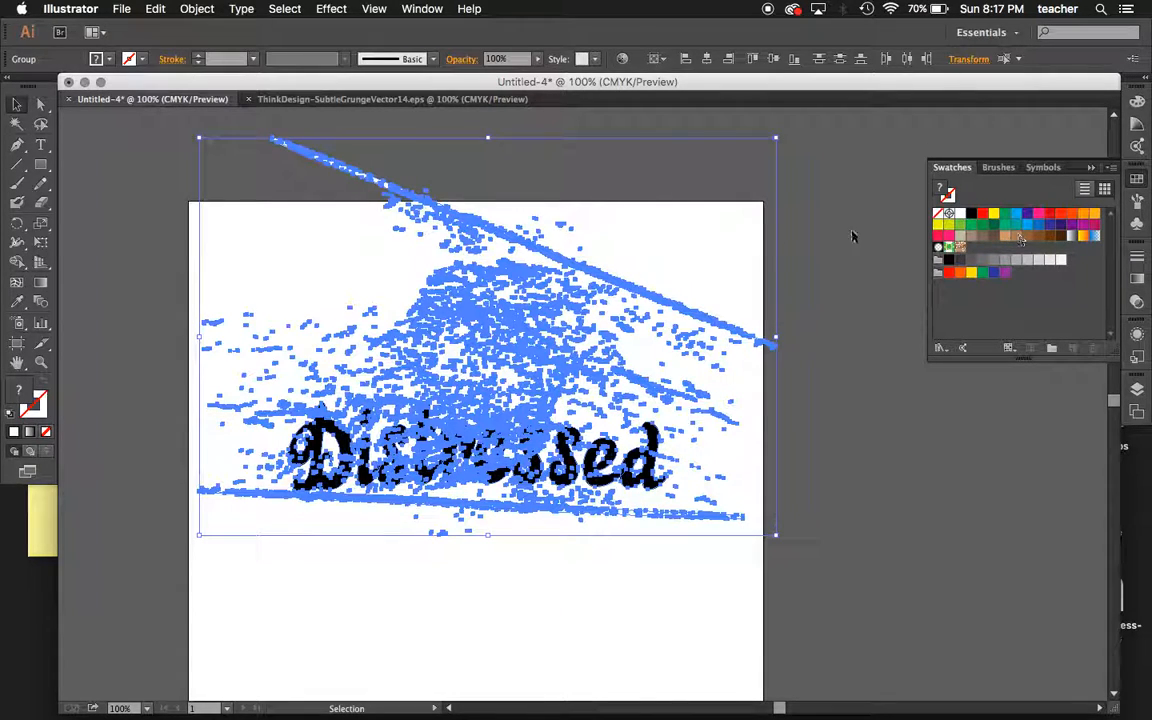
pyautogui.click(422, 8)
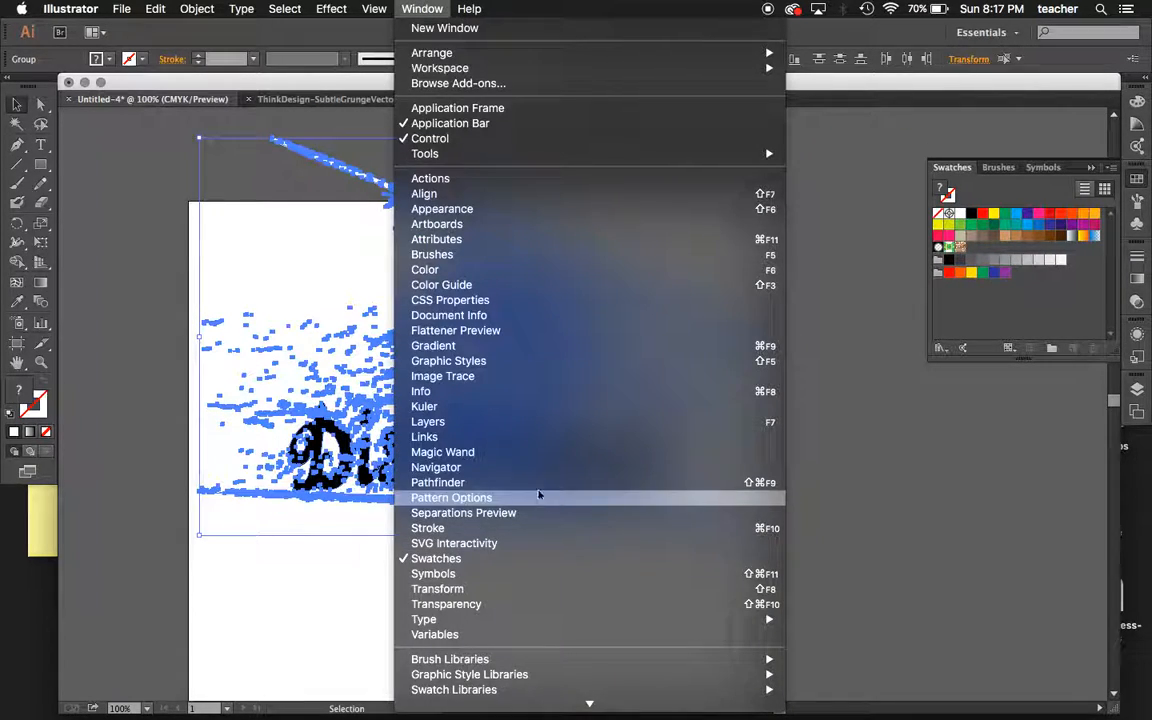
pyautogui.click(537, 491)
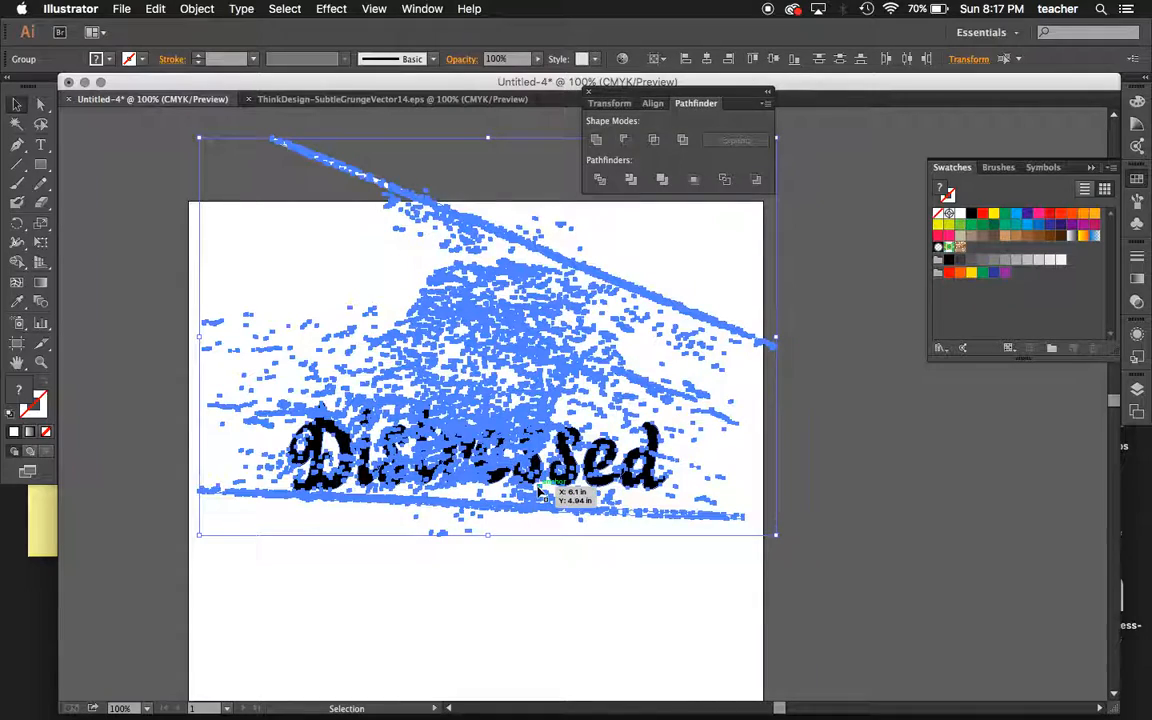
pyautogui.click(663, 181)
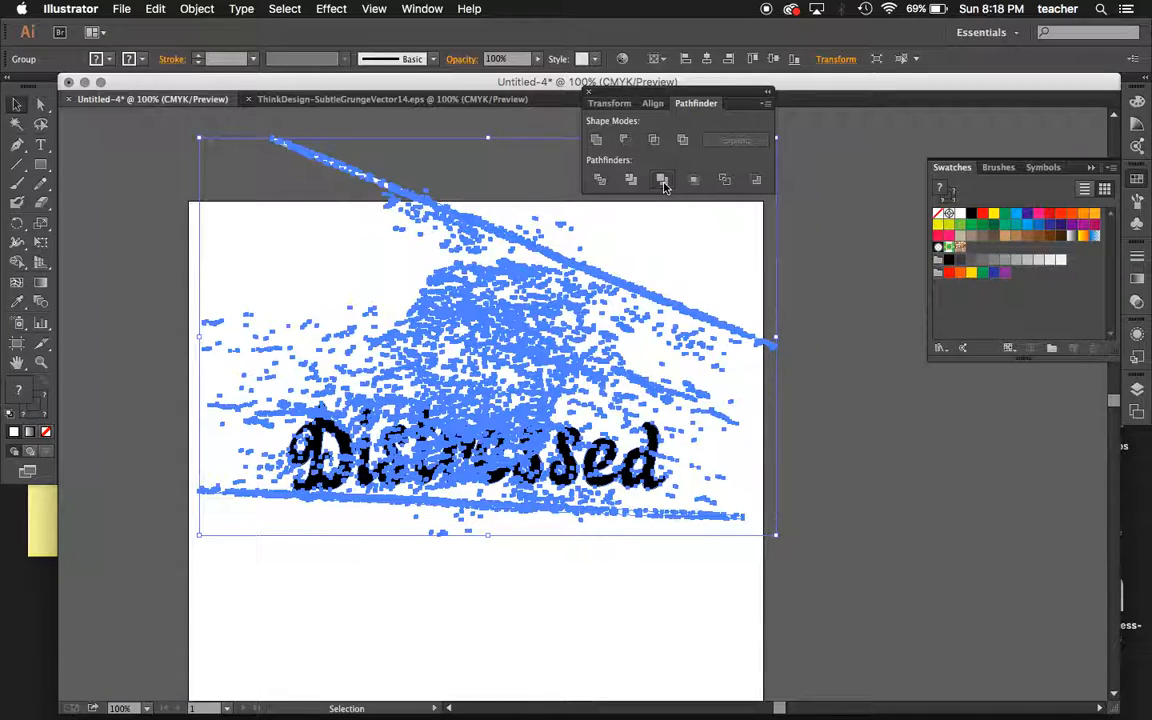
pyautogui.click(380, 632)
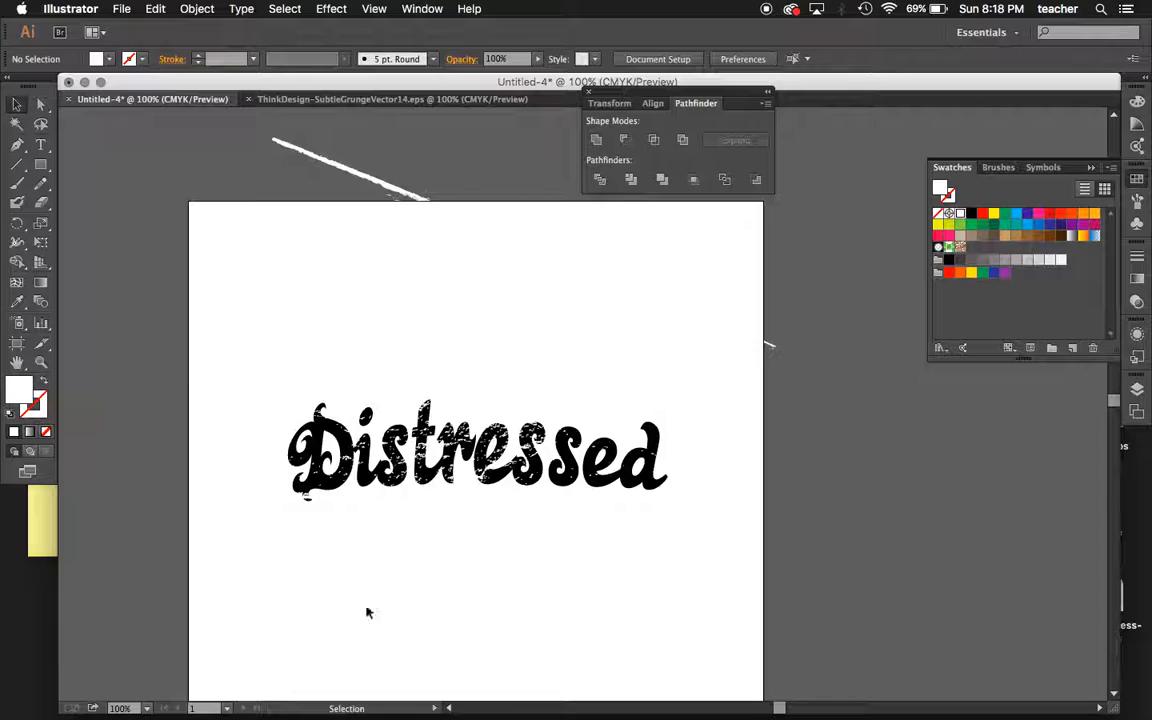
# Step: Directly select a white texture piece of the merged artwork, select everything with the same fill color, and delete it
pyautogui.click(41, 104)
pyautogui.click(385, 185)
pyautogui.click(394, 188)
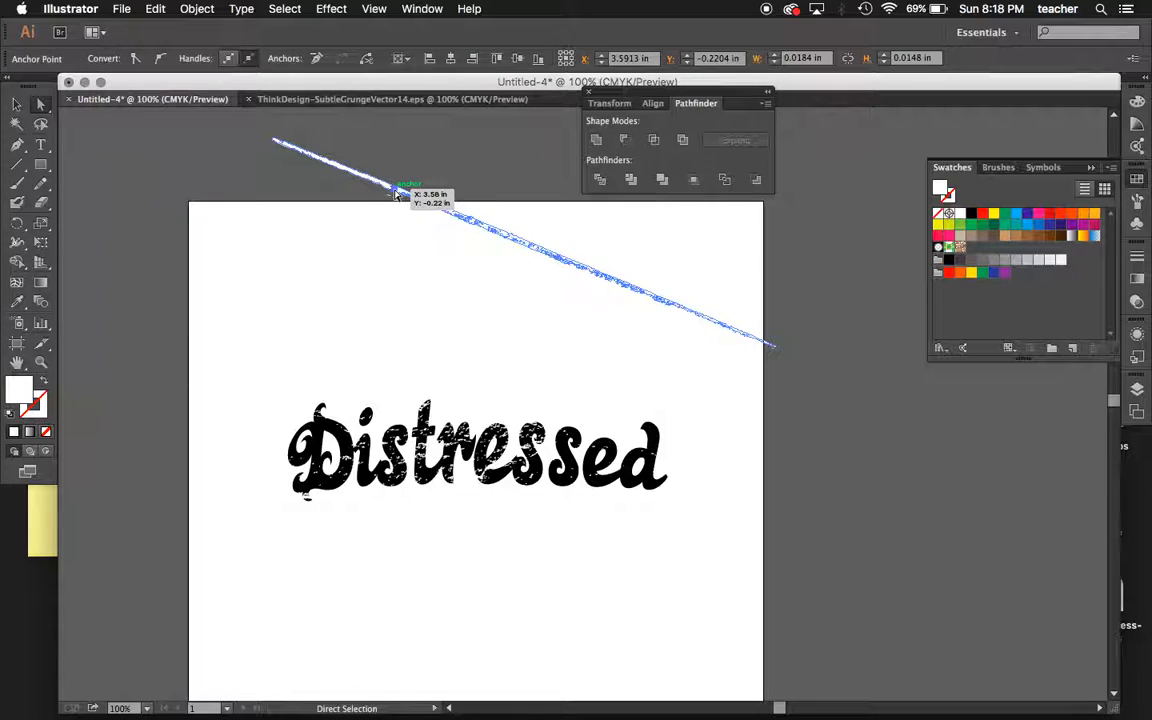
pyautogui.click(322, 8)
pyautogui.moveTo(284, 8)
pyautogui.moveTo(300, 153)
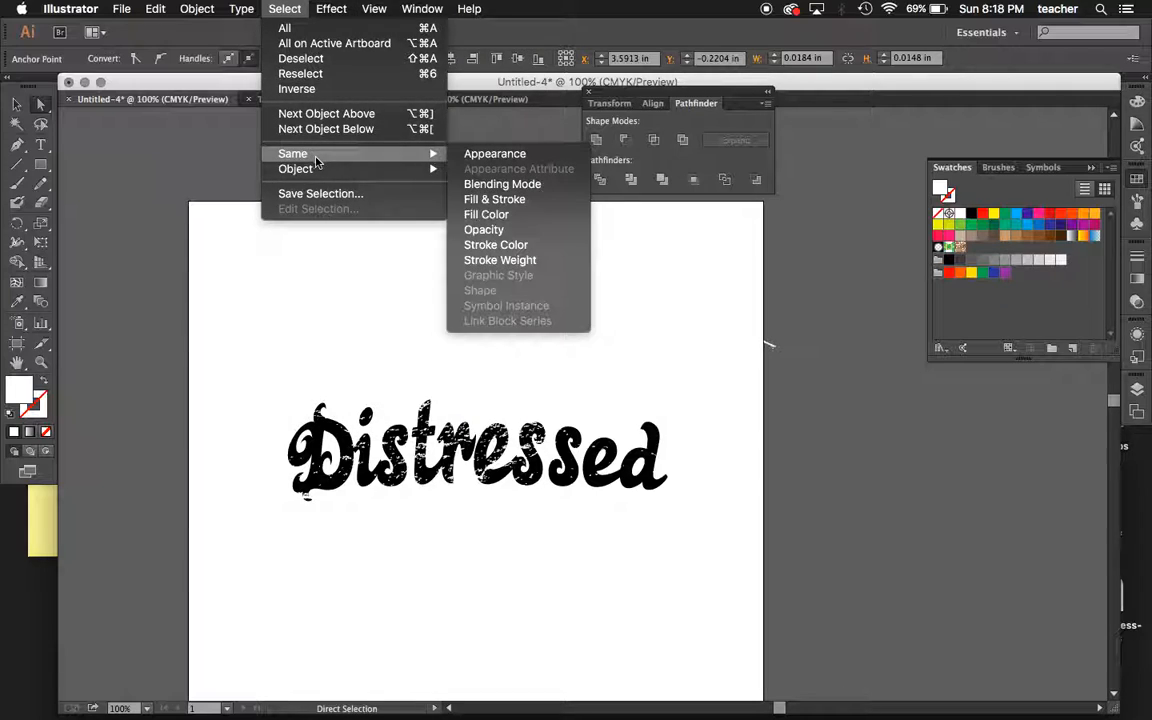
pyautogui.click(525, 218)
pyautogui.click(525, 218)
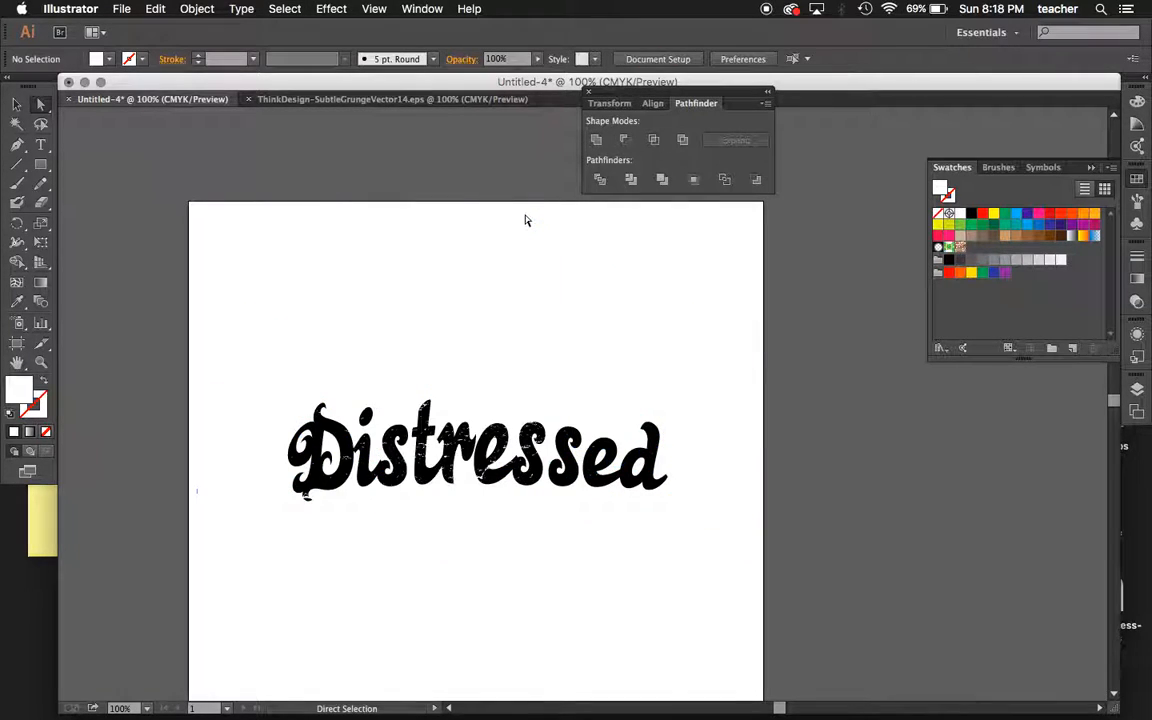
# Step: Directly select the leftover unfilled points above the lettering, extend the selection to everything with the same fill color, and delete it
pyautogui.click(16, 103)
pyautogui.click(345, 462)
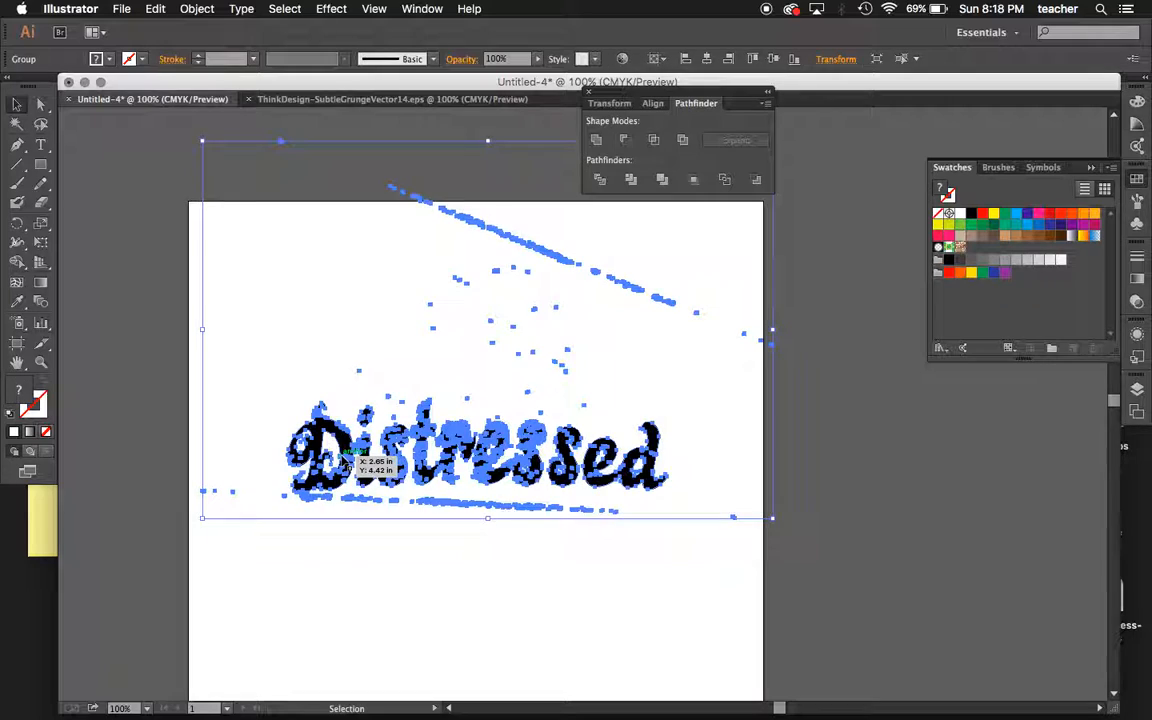
pyautogui.click(429, 570)
pyautogui.click(433, 456)
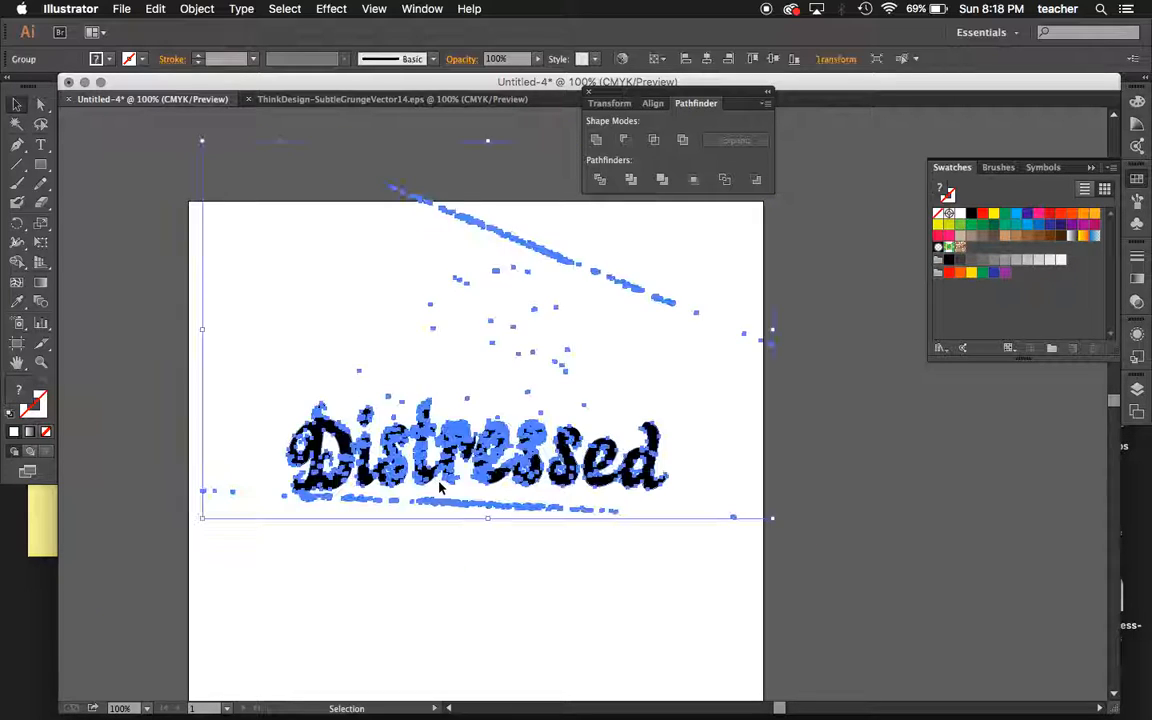
pyautogui.click(38, 102)
pyautogui.click(108, 213)
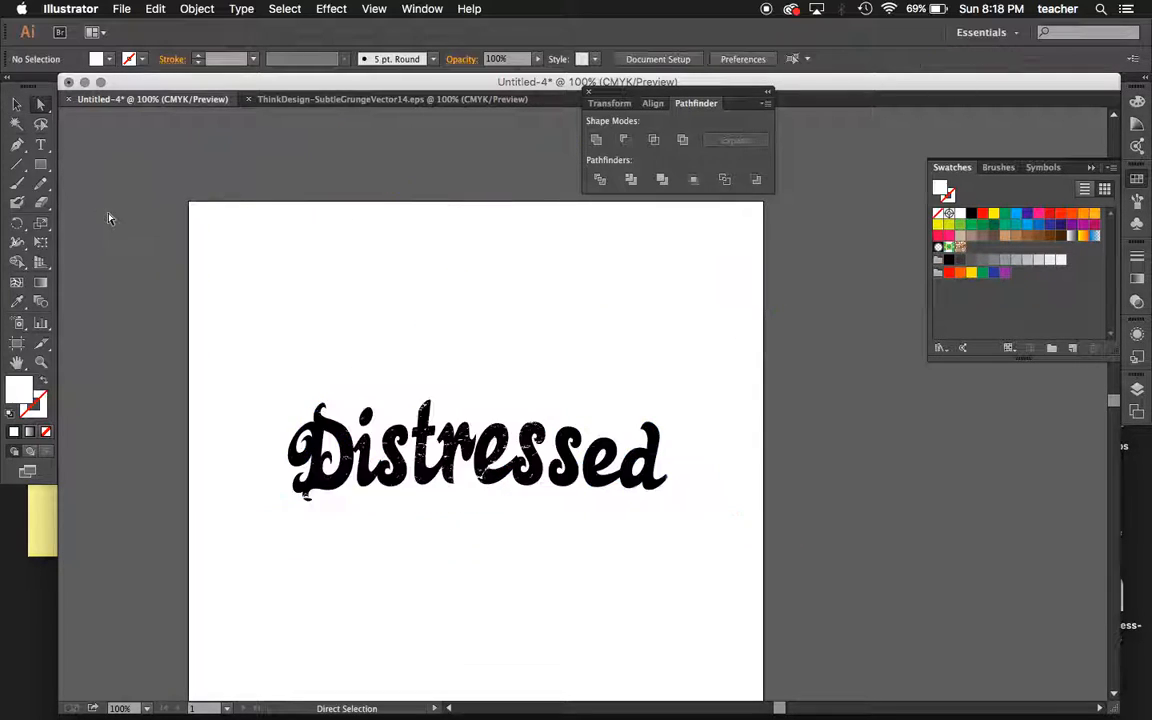
pyautogui.moveTo(358, 146); pyautogui.dragTo(578, 326)
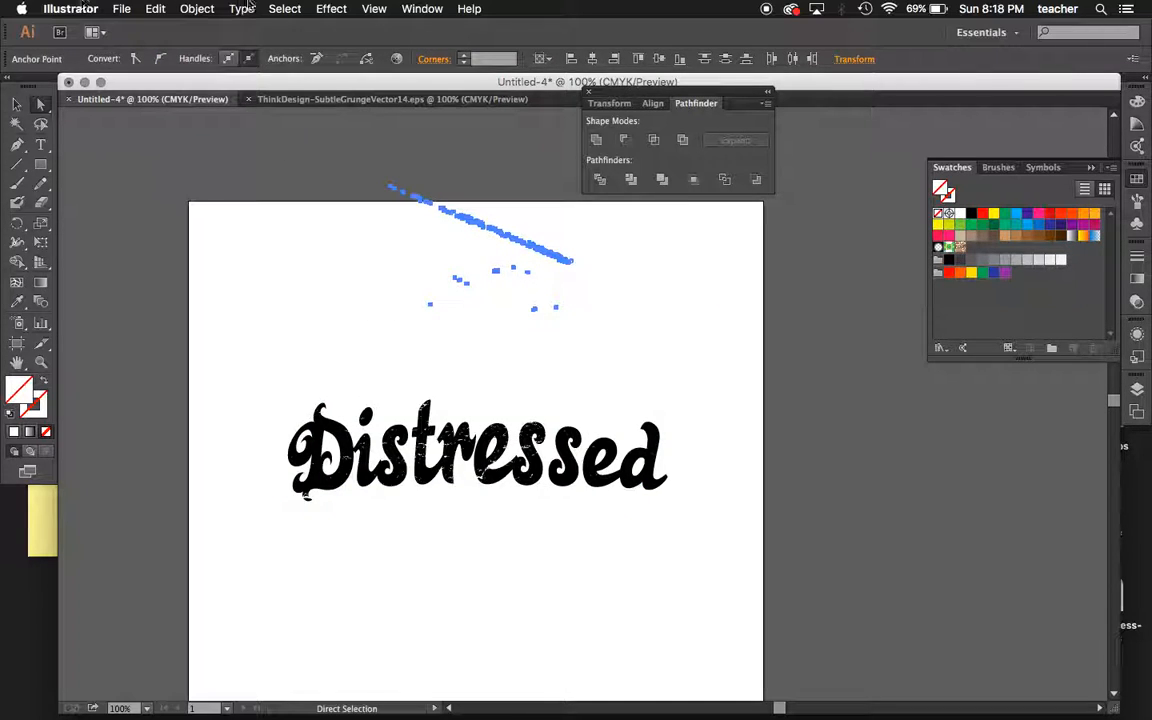
pyautogui.click(284, 8)
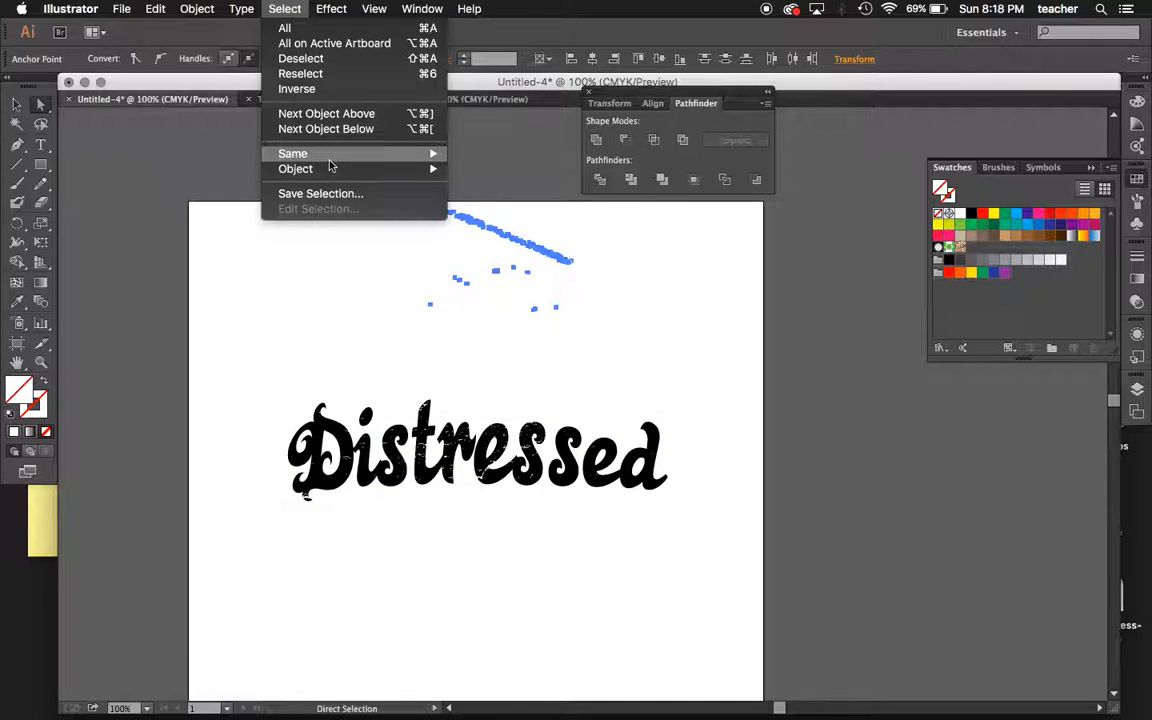
pyautogui.moveTo(296, 150)
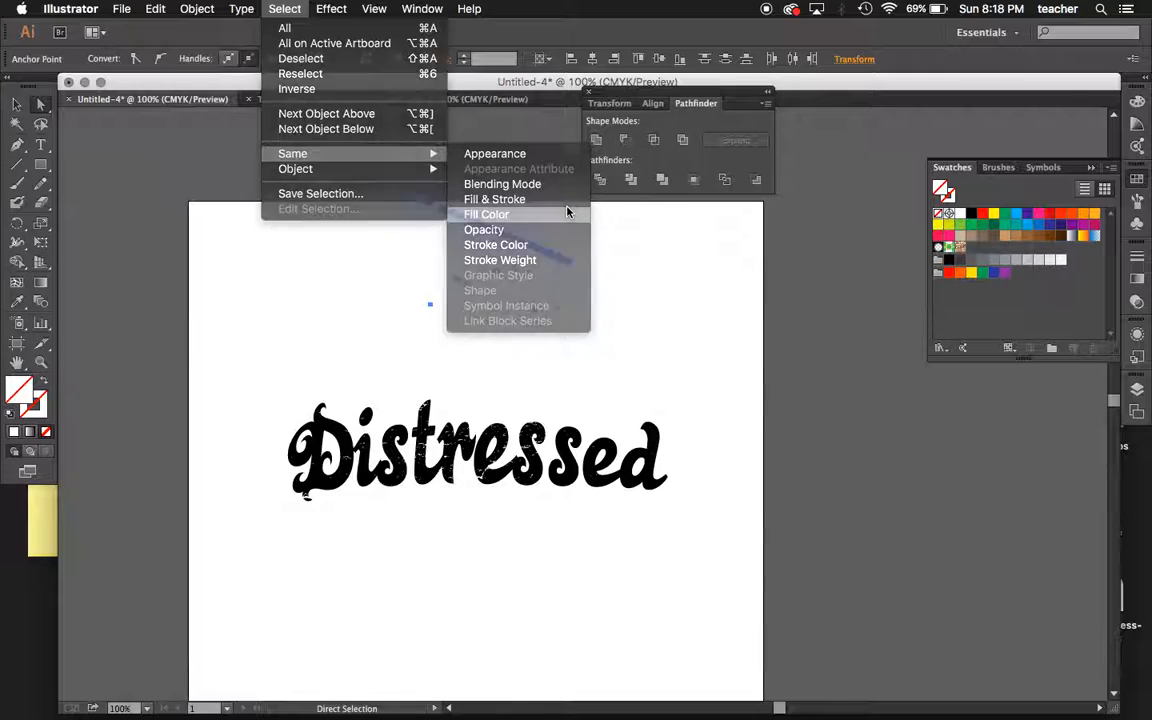
pyautogui.click(567, 213)
pyautogui.click(567, 213)
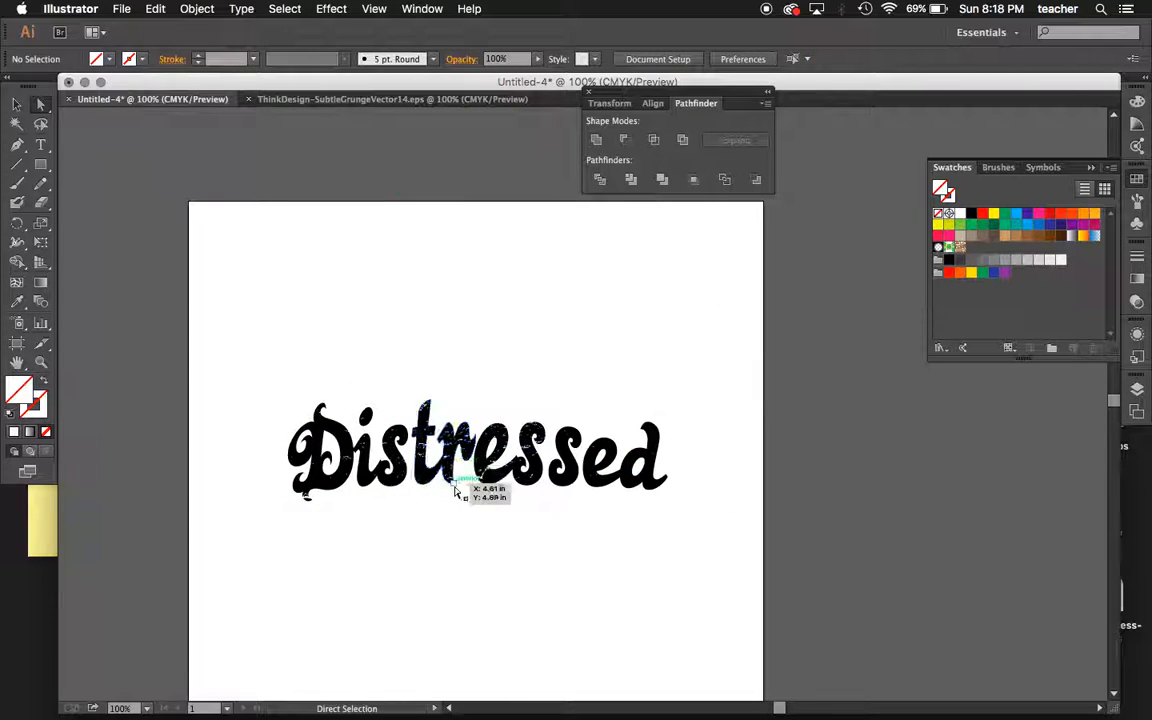
# Step: Draw a rectangle about 8.56 by 6.98 in over the lettering and fill it with red
pyautogui.press('super+equal')
pyautogui.press('super+equal')
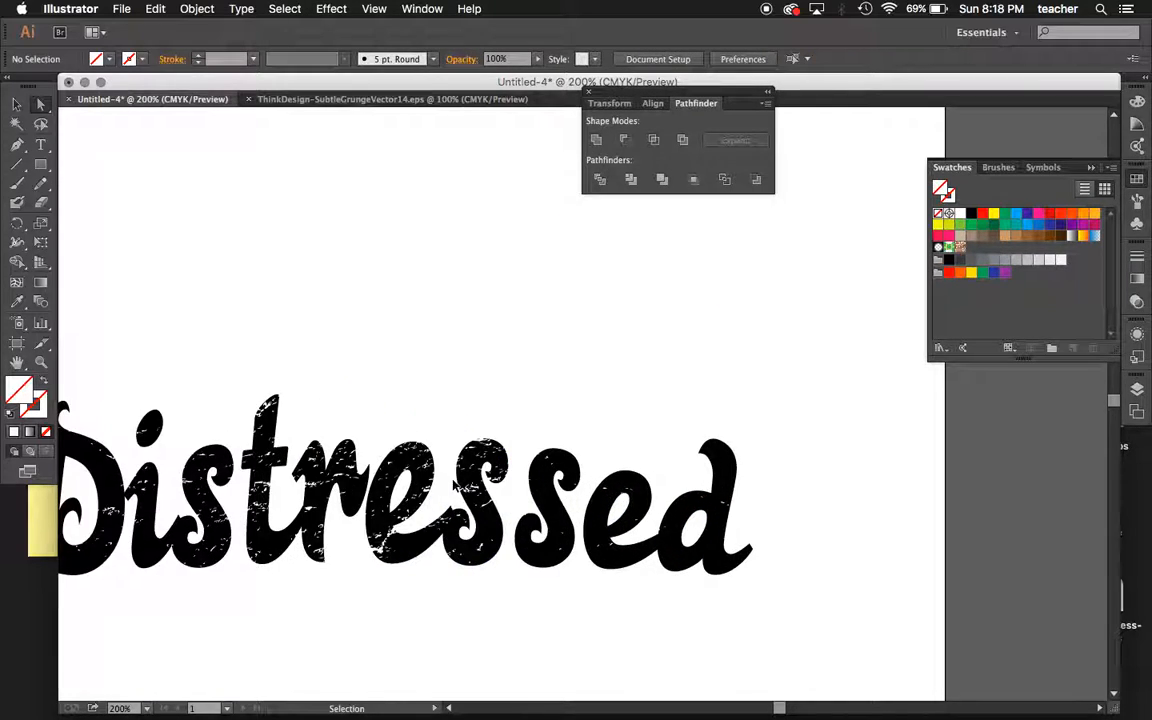
pyautogui.press('super+minus')
pyautogui.press('super+minus')
pyautogui.press('super+minus')
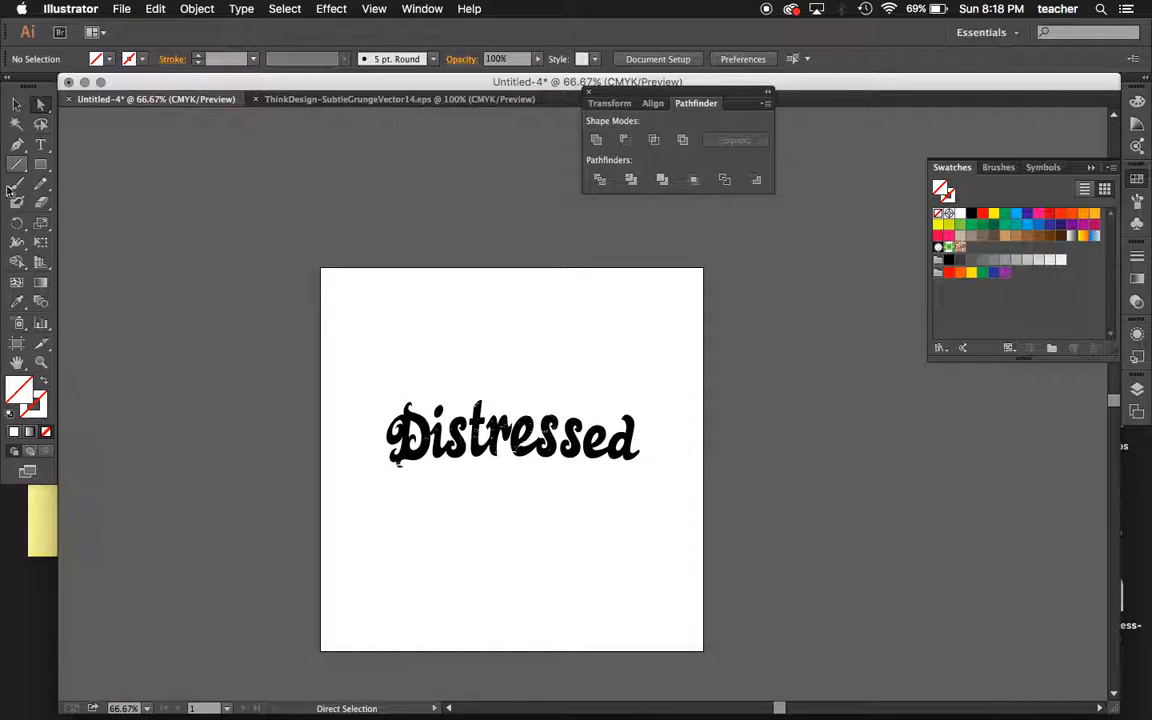
pyautogui.click(41, 165)
pyautogui.moveTo(352, 309); pyautogui.dragTo(681, 576)
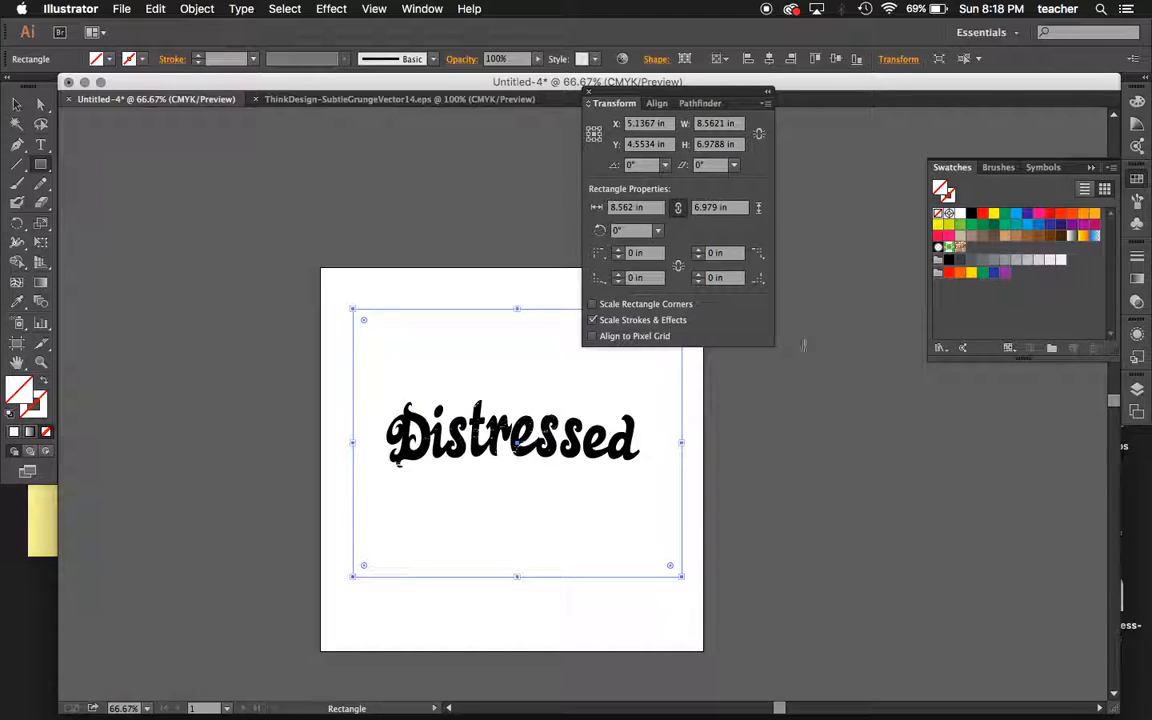
pyautogui.click(983, 215)
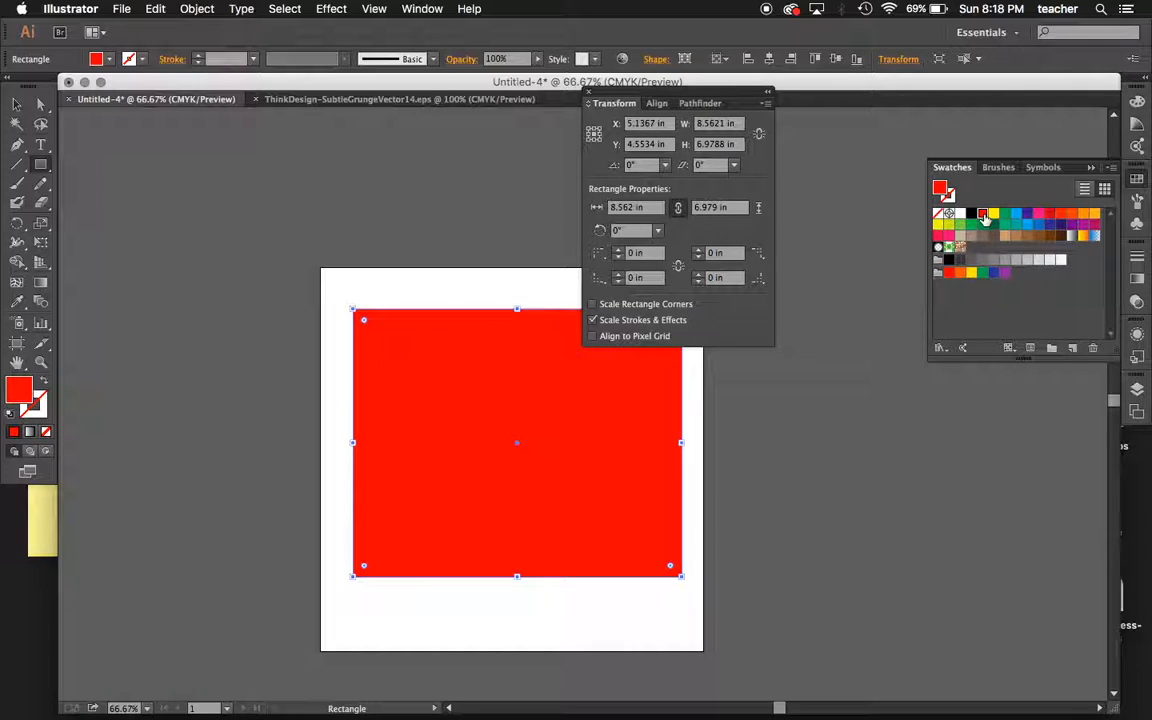
# Step: Send the red rectangle to the back, behind the "Distressed" lettering, and deselect it
pyautogui.click(197, 9)
pyautogui.moveTo(290, 43)
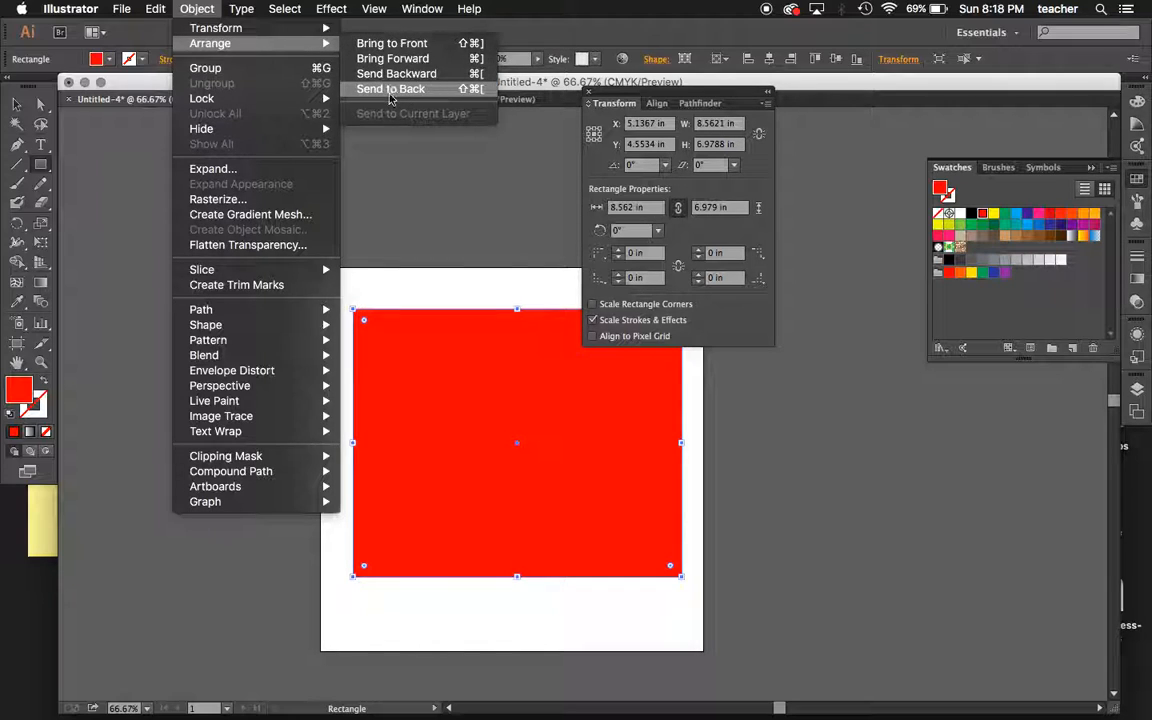
pyautogui.click(390, 89)
pyautogui.click(16, 106)
pyautogui.click(144, 252)
# Step: Examine the distress cutouts in the lettering up close against the red background, and close the Transform panel
pyautogui.press('super+equal')
pyautogui.press('super+equal')
pyautogui.press('super+equal')
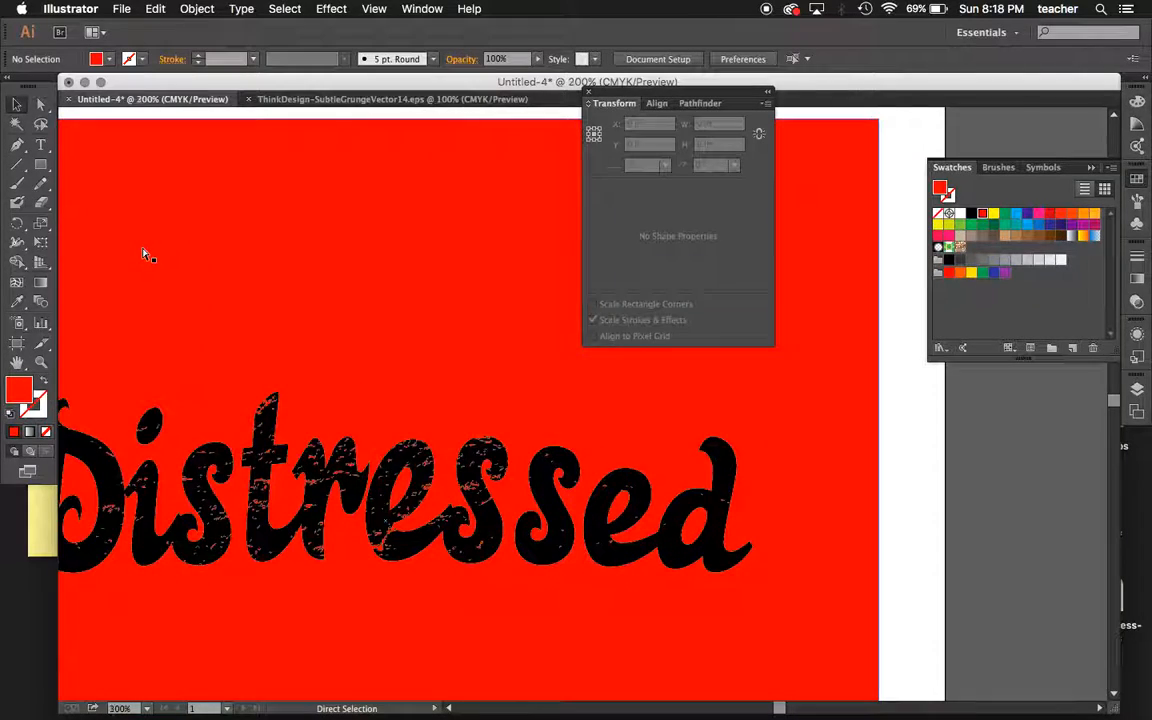
pyautogui.press('super+equal')
pyautogui.scroll(3, 285, 512)
pyautogui.hscroll(2, 285, 512)
pyautogui.scroll(5, 285, 512)
pyautogui.hscroll(-4, 285, 512)
pyautogui.click(303, 589)
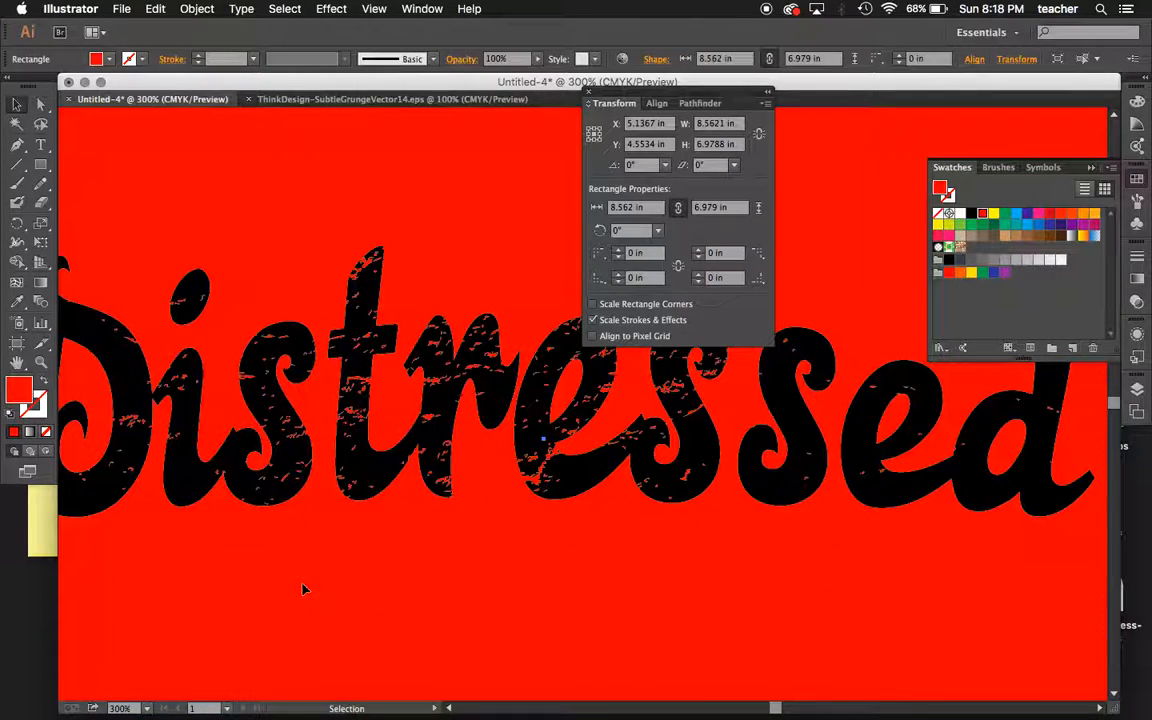
pyautogui.click(590, 95)
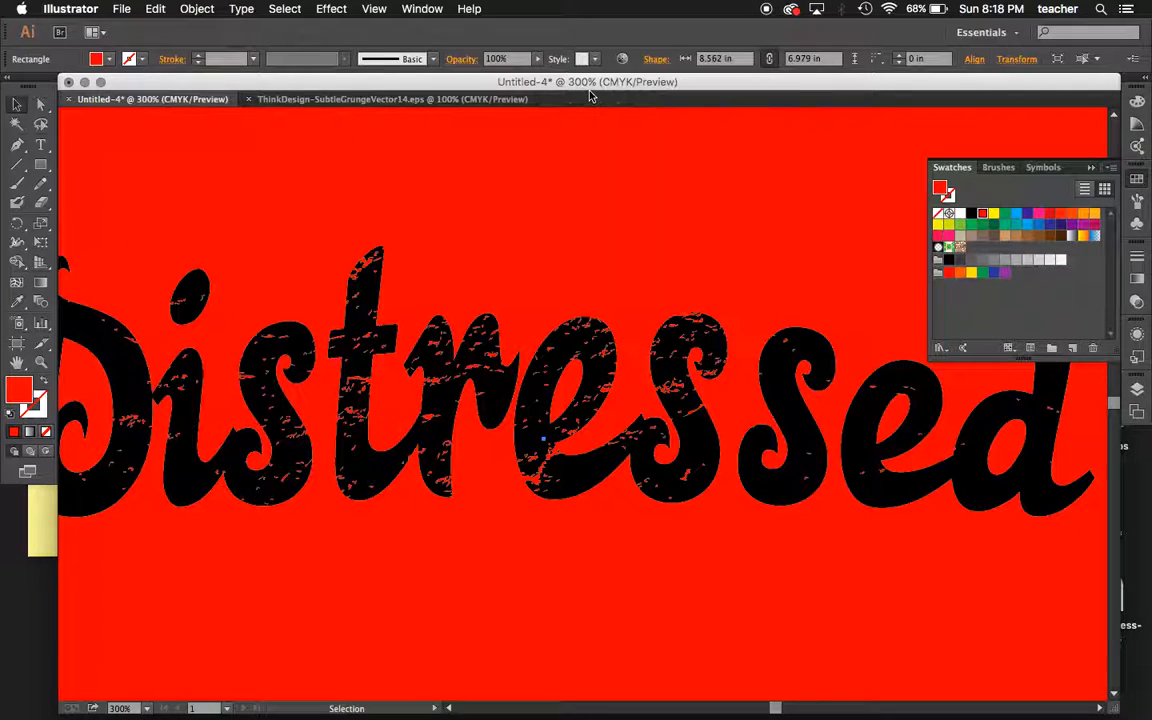
# Step: Open the recent file vintage-distress-look..eps to view the finished vintage design
pyautogui.click(419, 101)
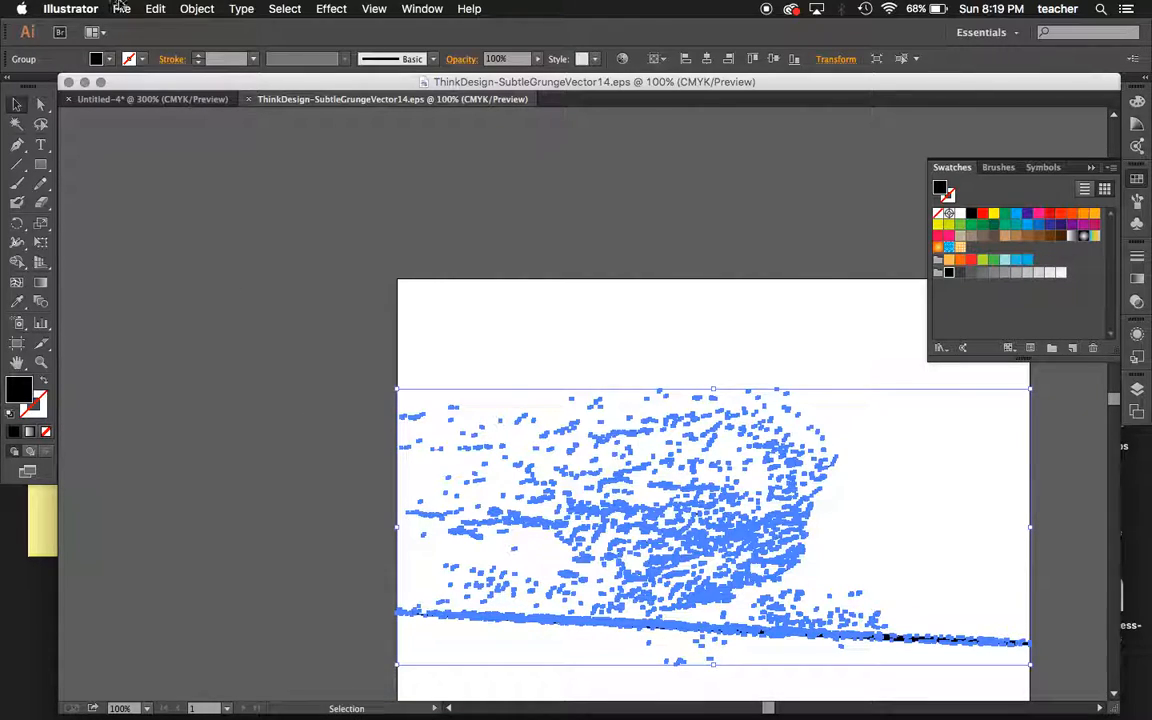
pyautogui.click(121, 8)
pyautogui.moveTo(160, 78)
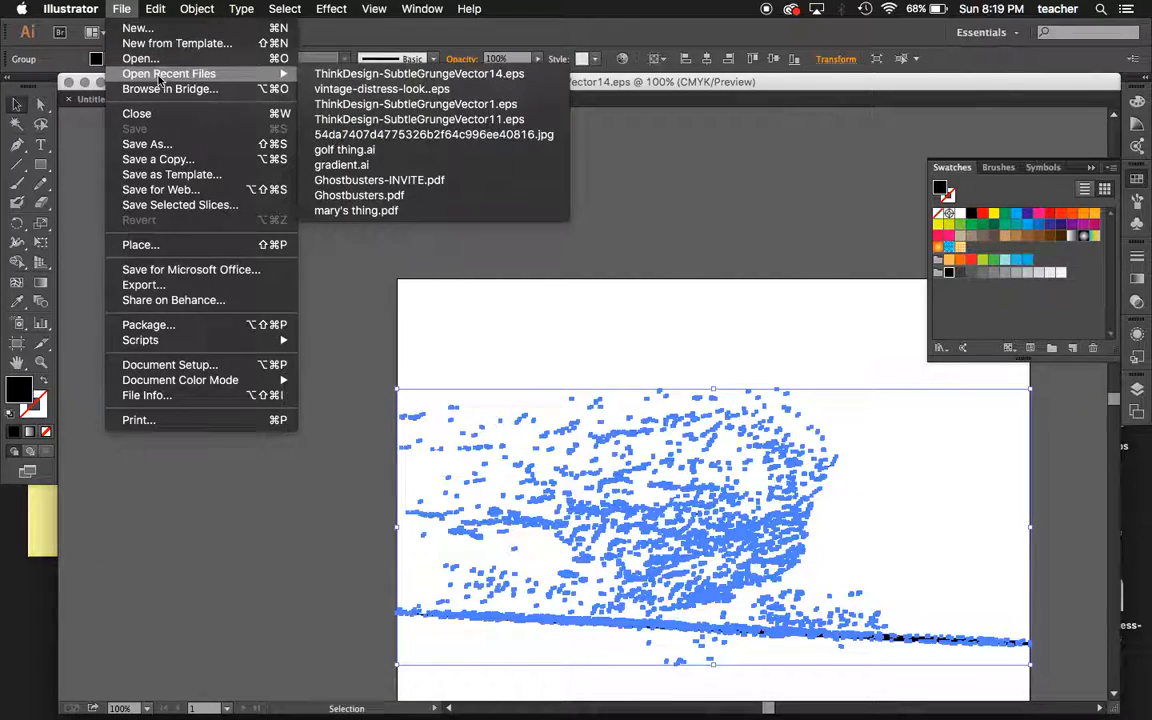
pyautogui.click(364, 90)
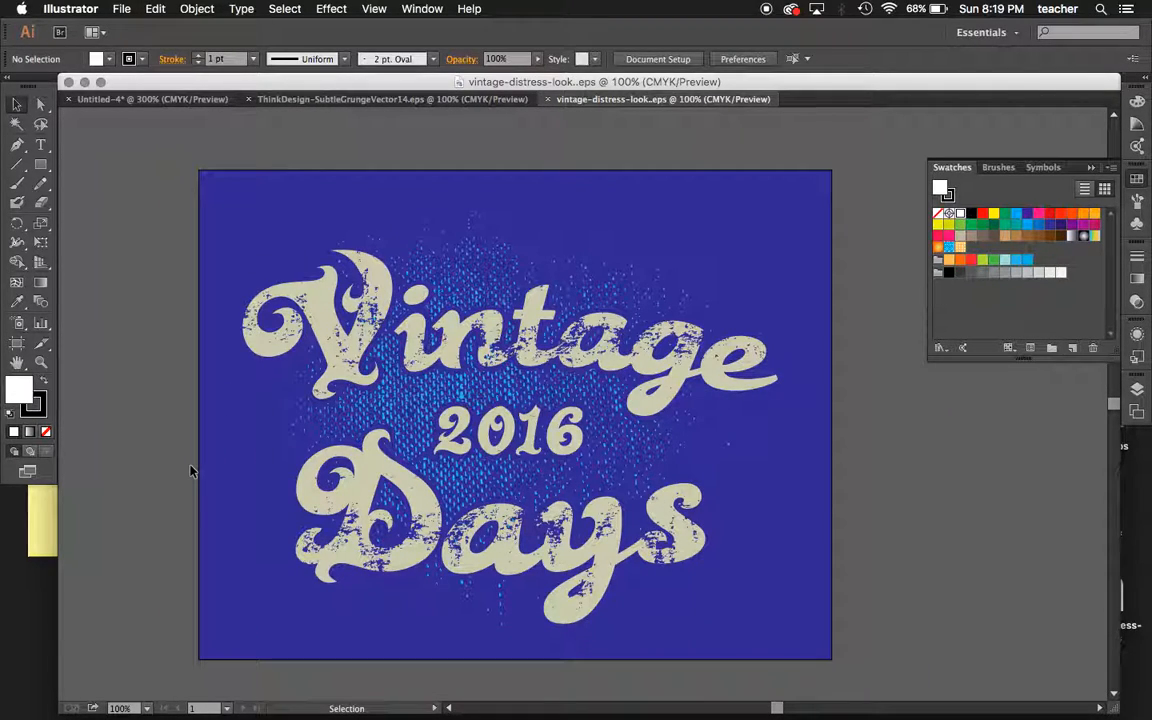
pyautogui.press('super+equal')
pyautogui.press('super+minus')
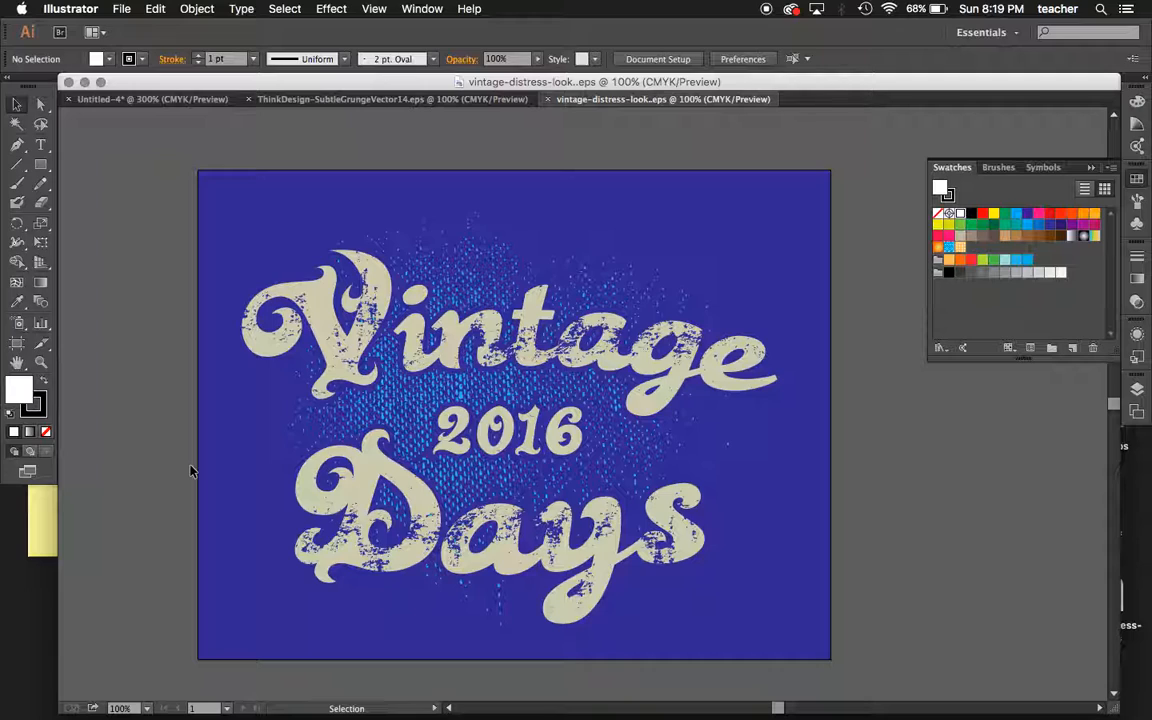